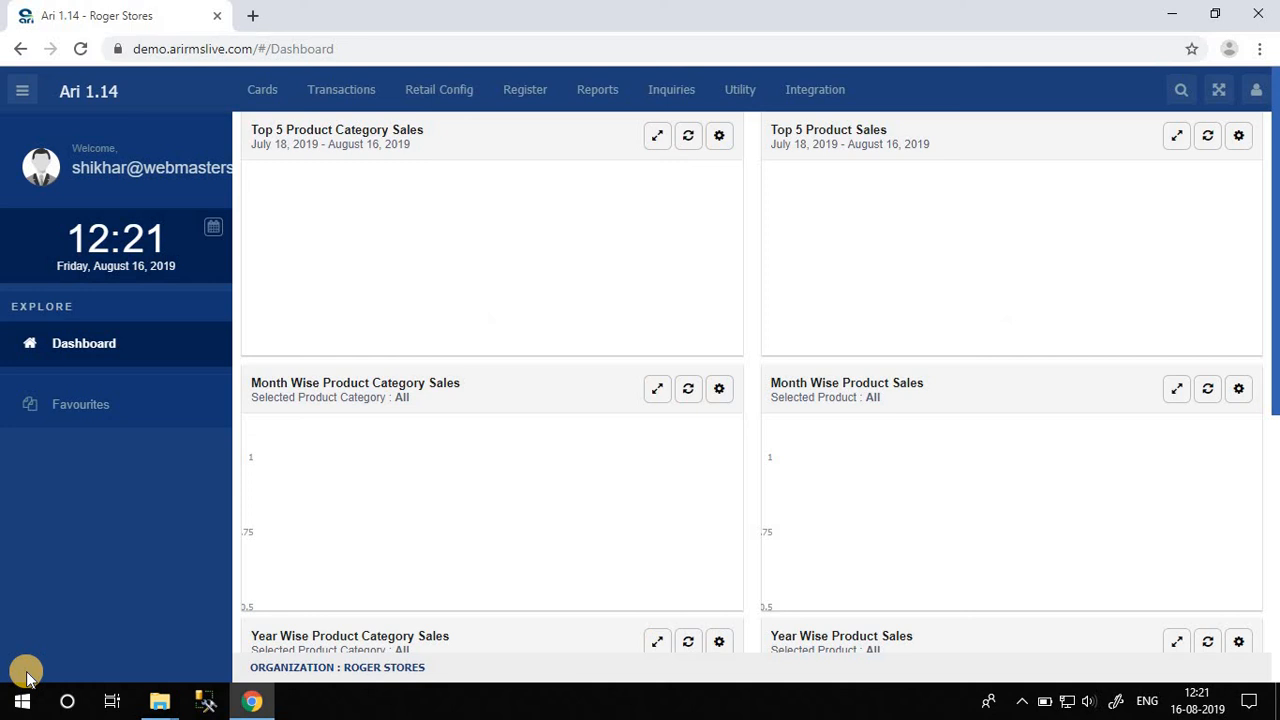
# - Create a new generic product record with the name T-Shirt
pyautogui.click(261, 95)
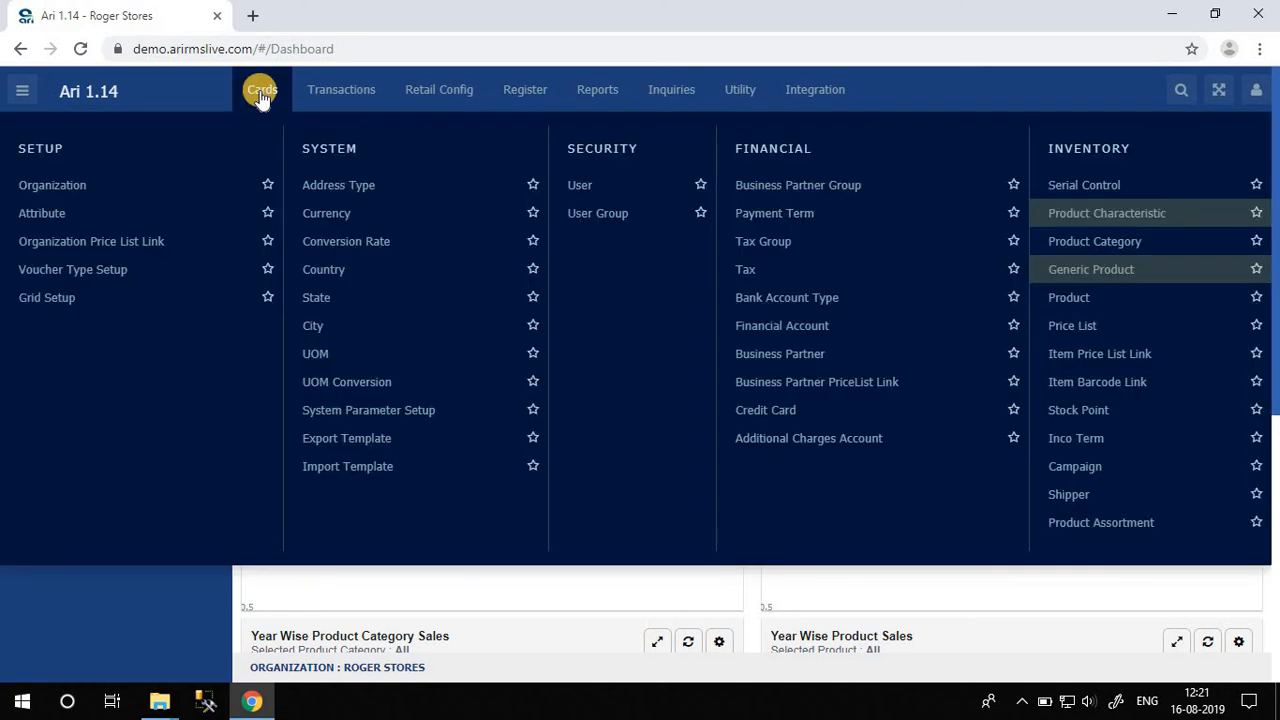
pyautogui.click(1101, 270)
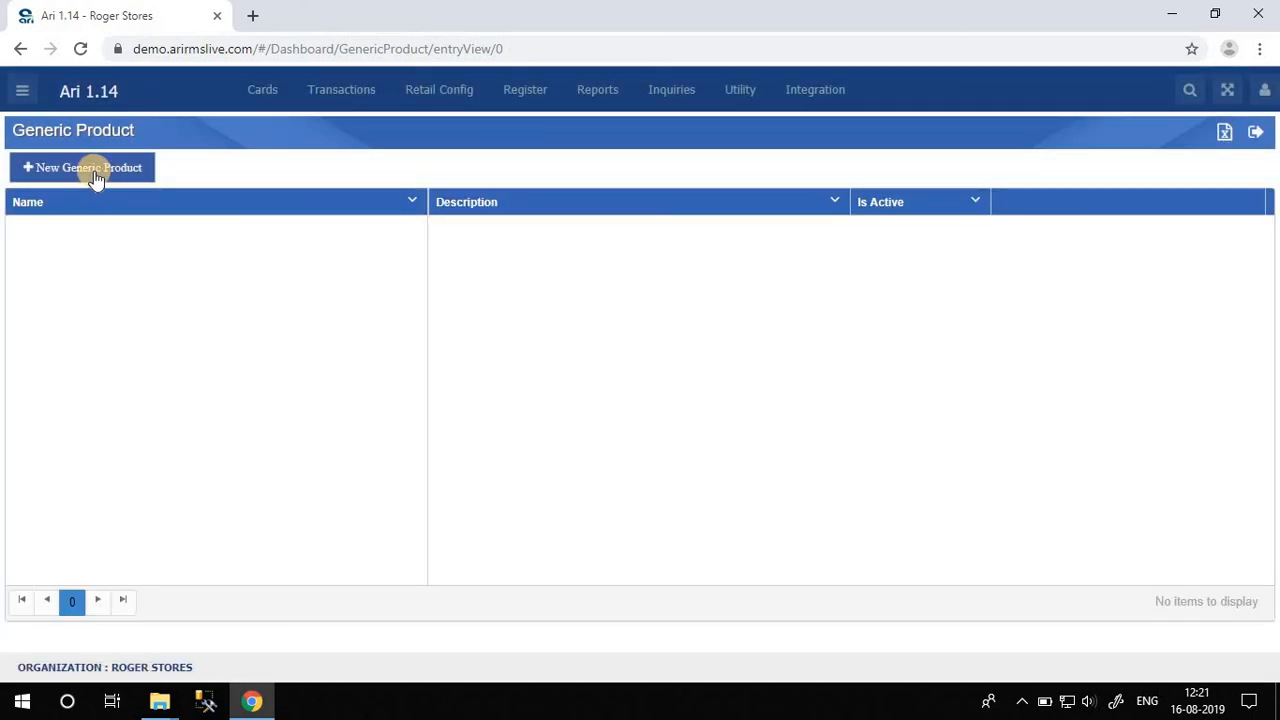
pyautogui.click(96, 176)
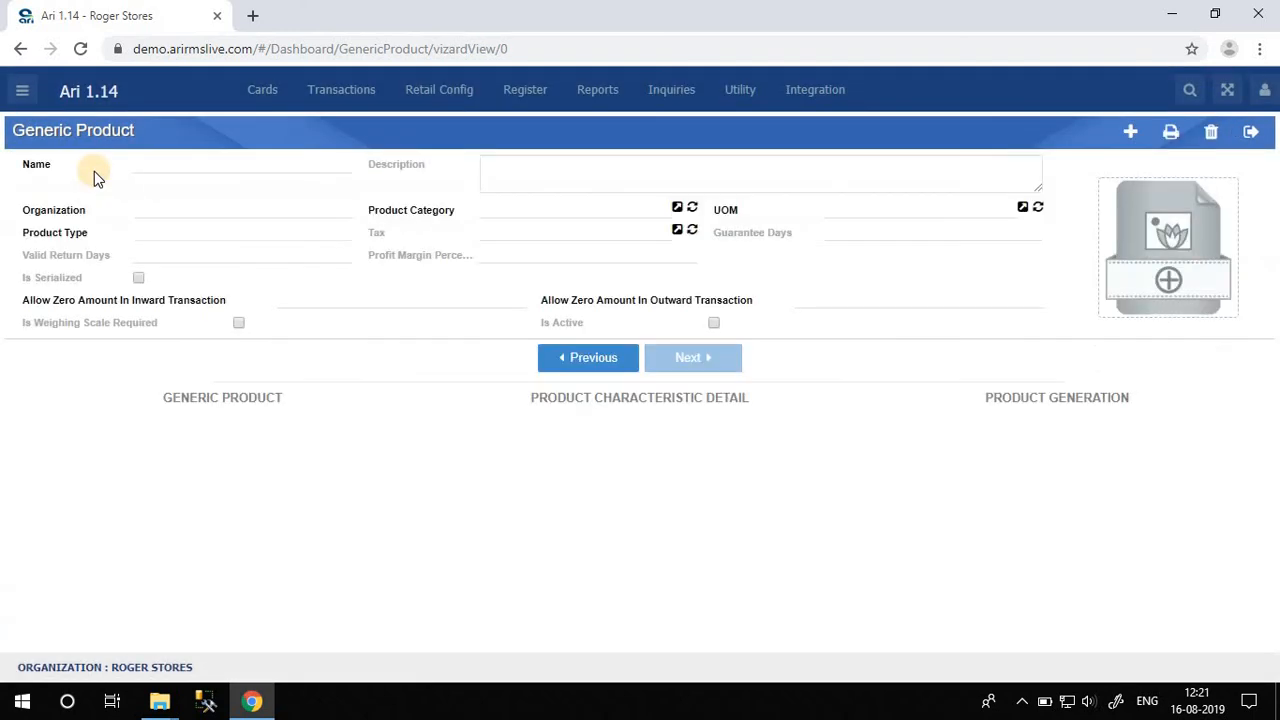
pyautogui.click(184, 161)
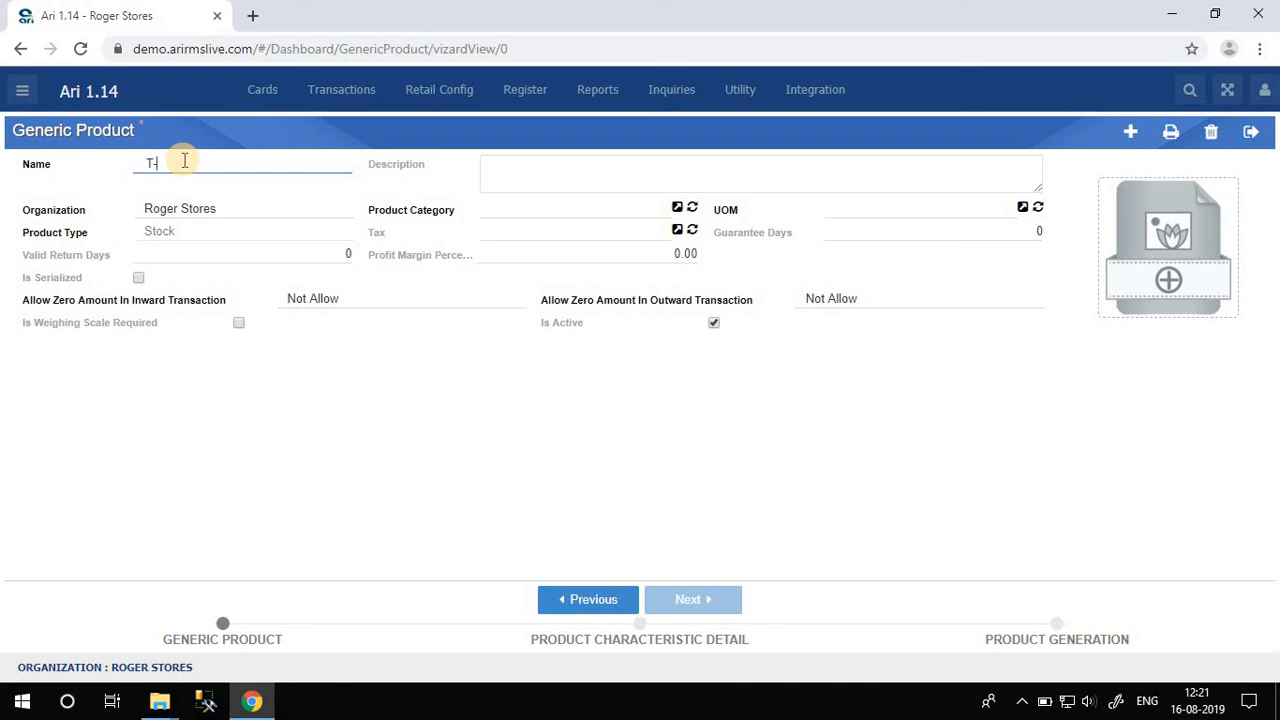
pyautogui.write('-Sh')
pyautogui.press('Tab')
pyautogui.press('Tab')
# - Set the T-Shirt's product category to Clothing and its UOM to Unit
pyautogui.press('Tab')
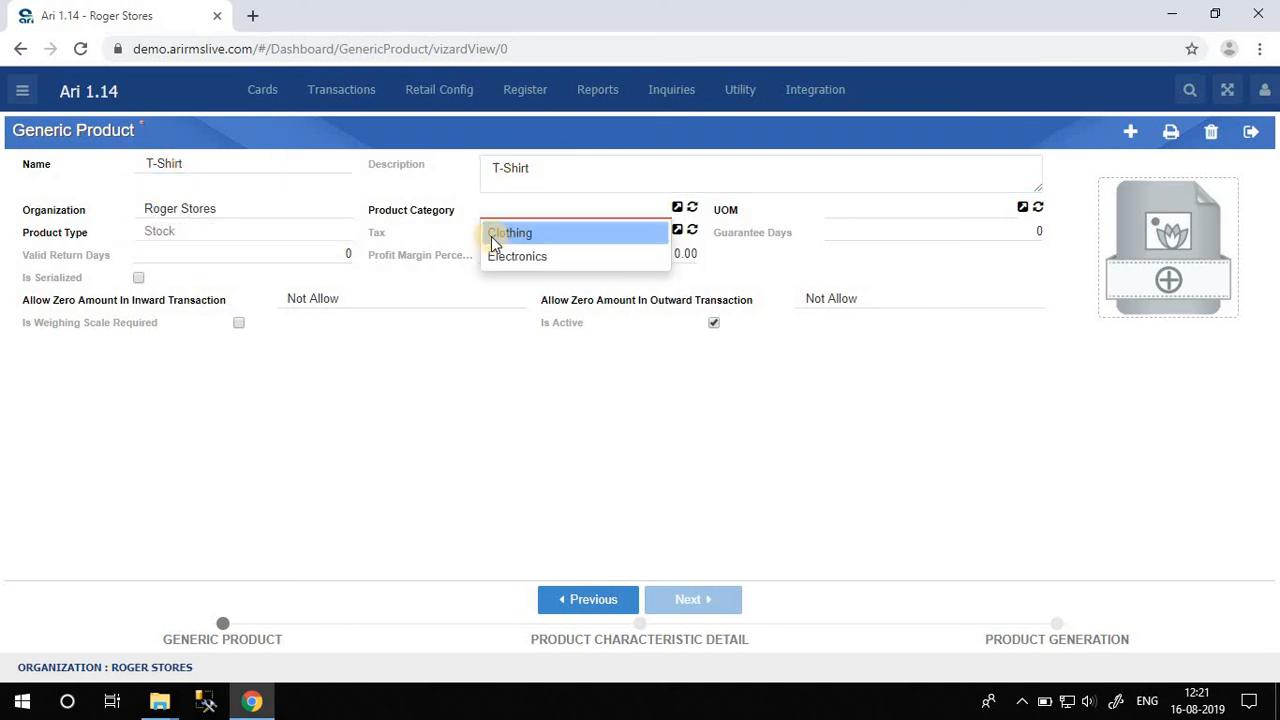
pyautogui.click(508, 236)
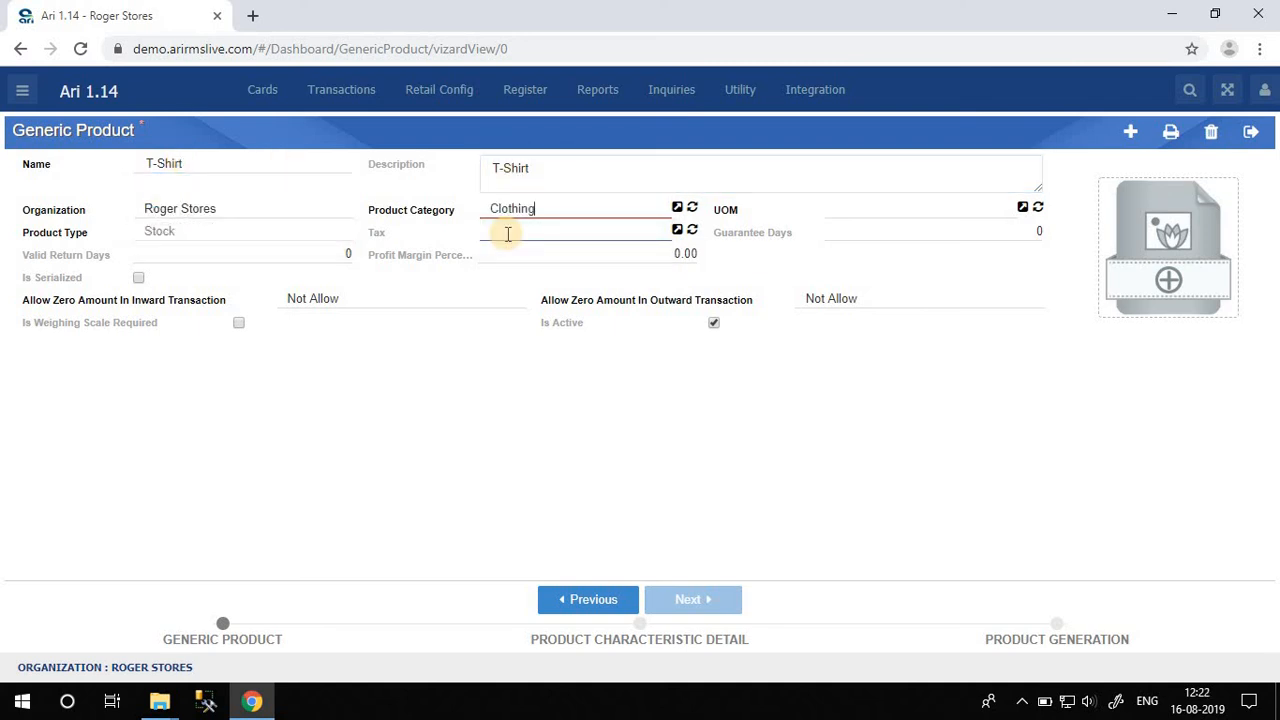
pyautogui.click(840, 207)
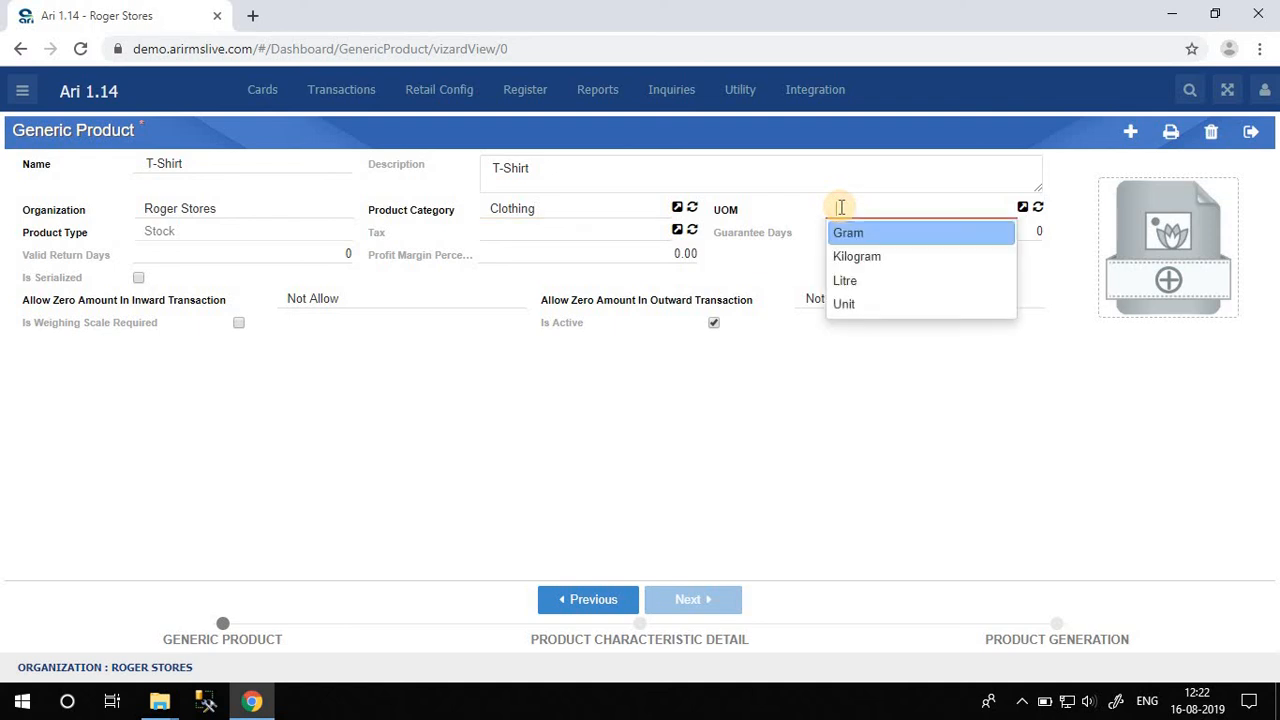
pyautogui.click(848, 302)
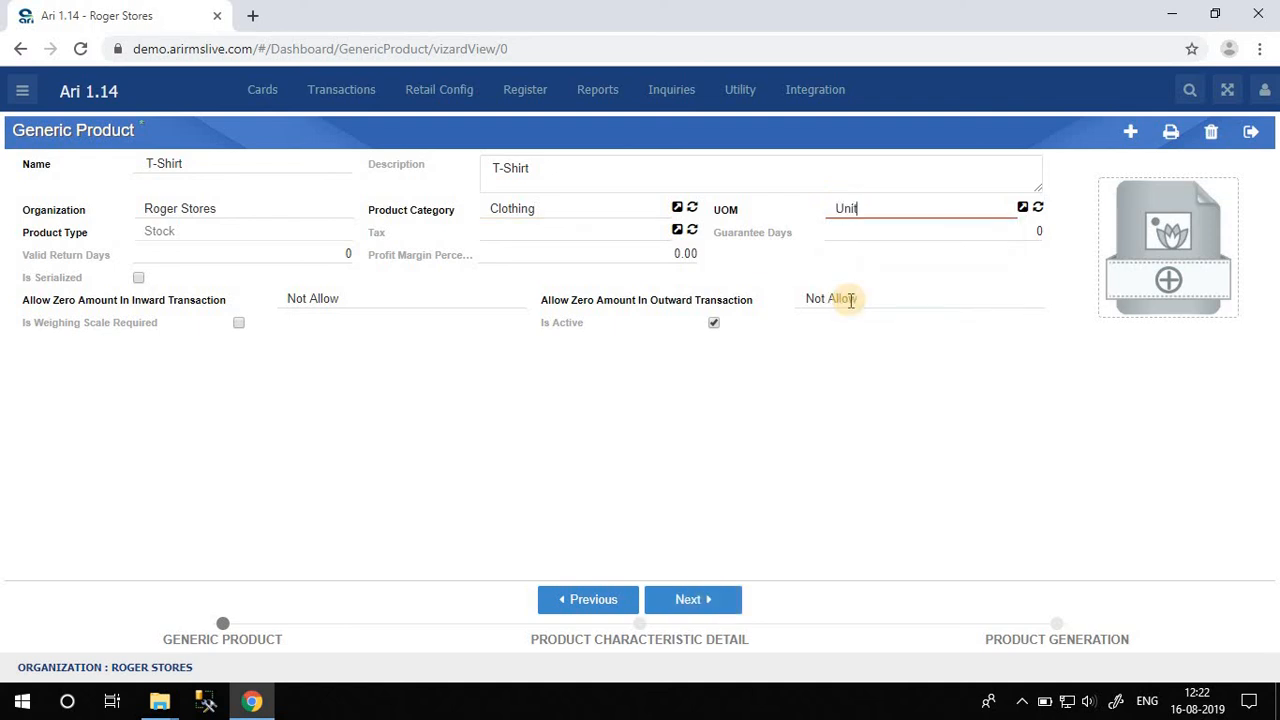
# - Assign VAT 5% as the T-Shirt's tax and set its profit margin percentage to 30
pyautogui.click(557, 235)
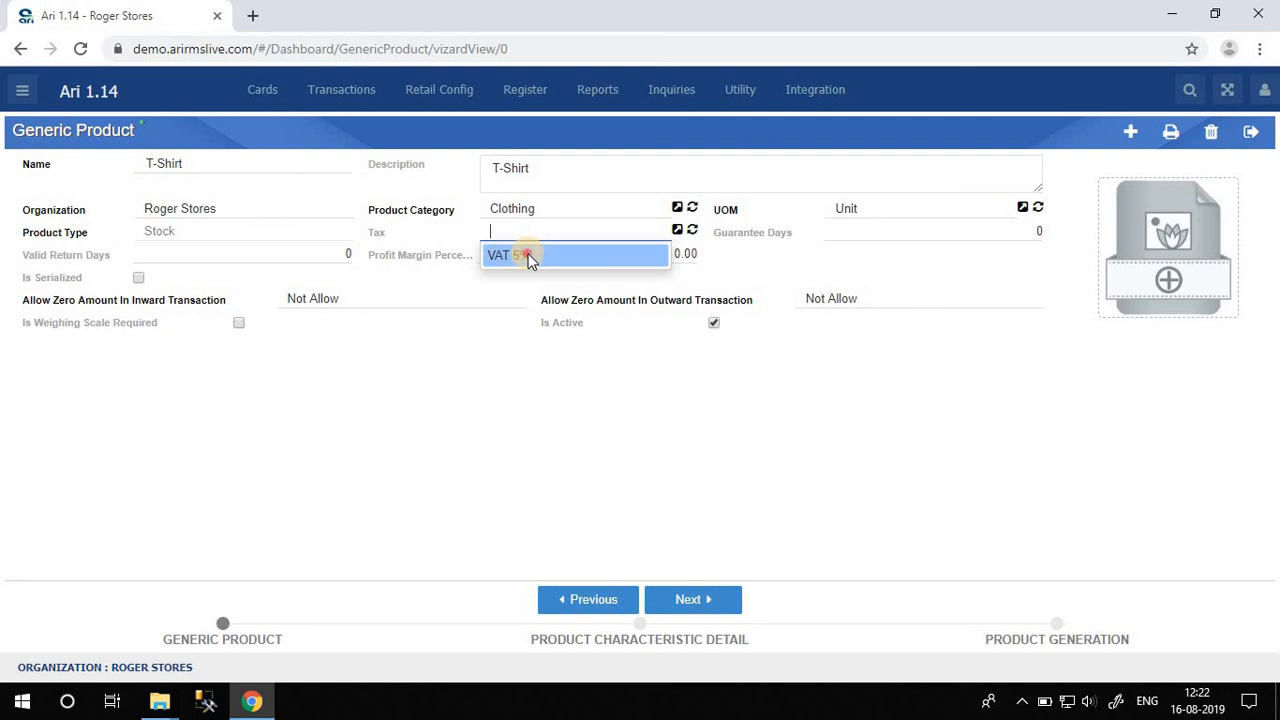
pyautogui.click(529, 252)
pyautogui.click(876, 232)
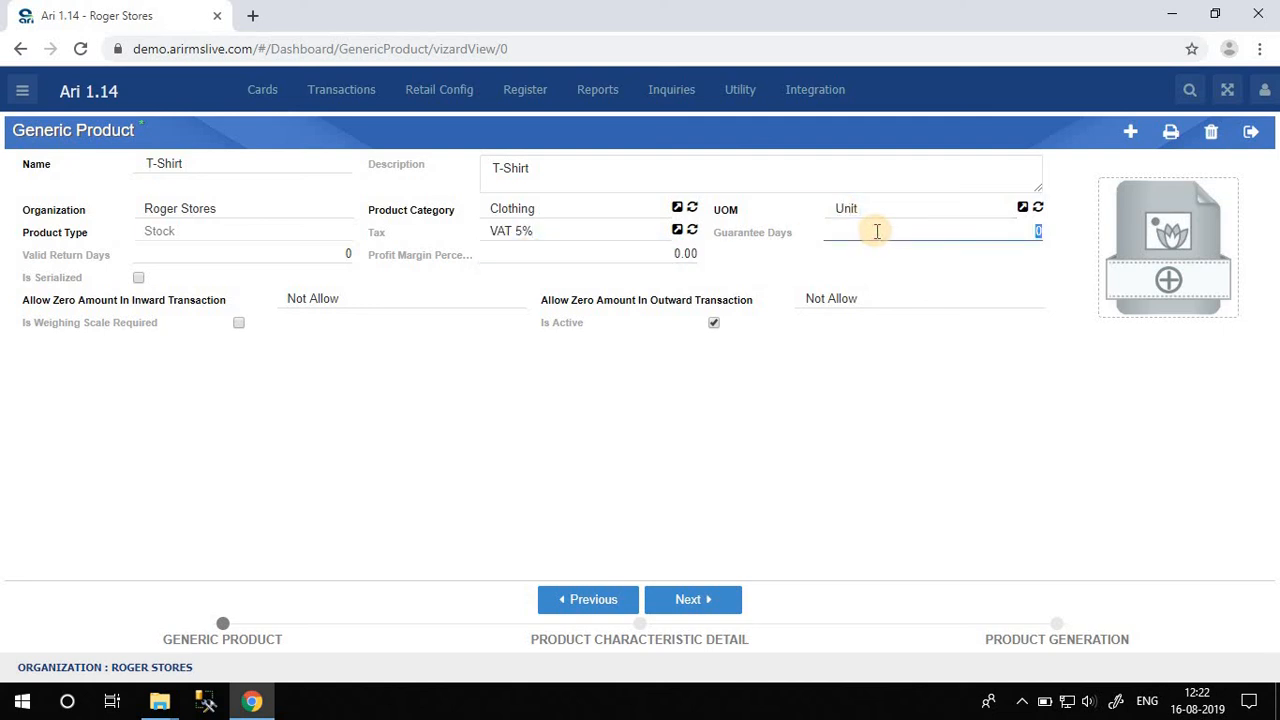
pyautogui.click(533, 254)
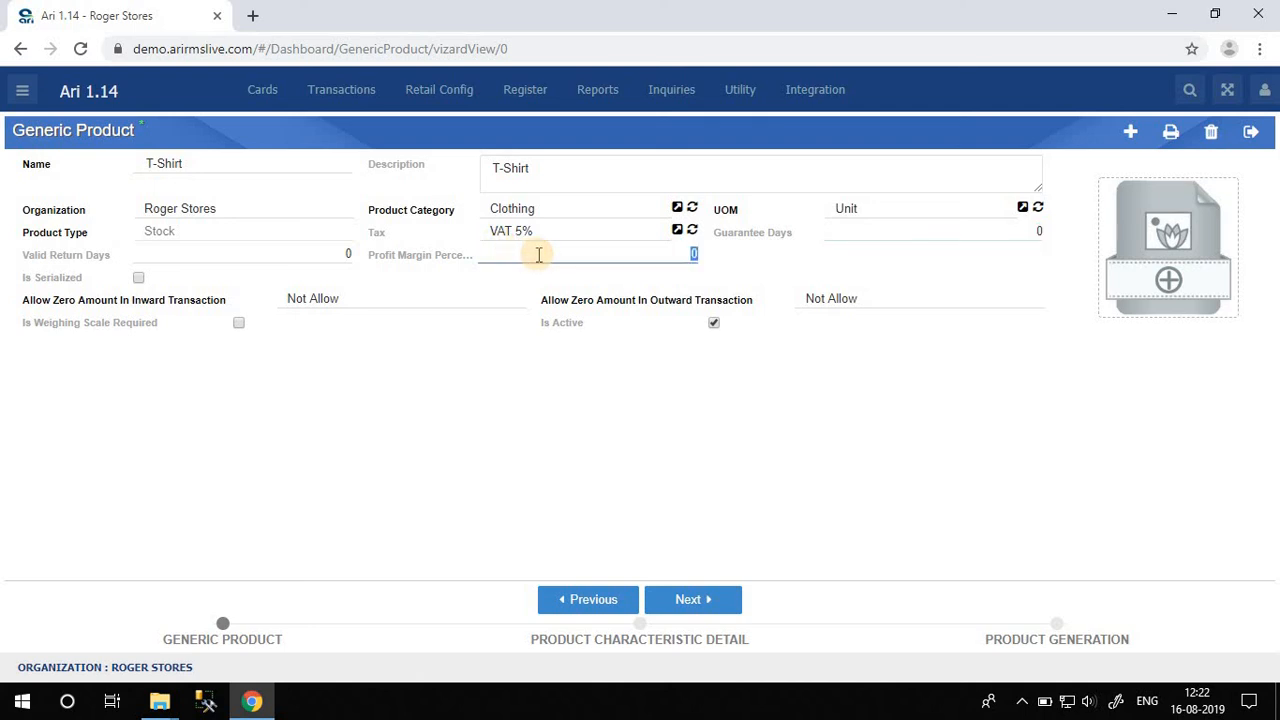
pyautogui.write('30')
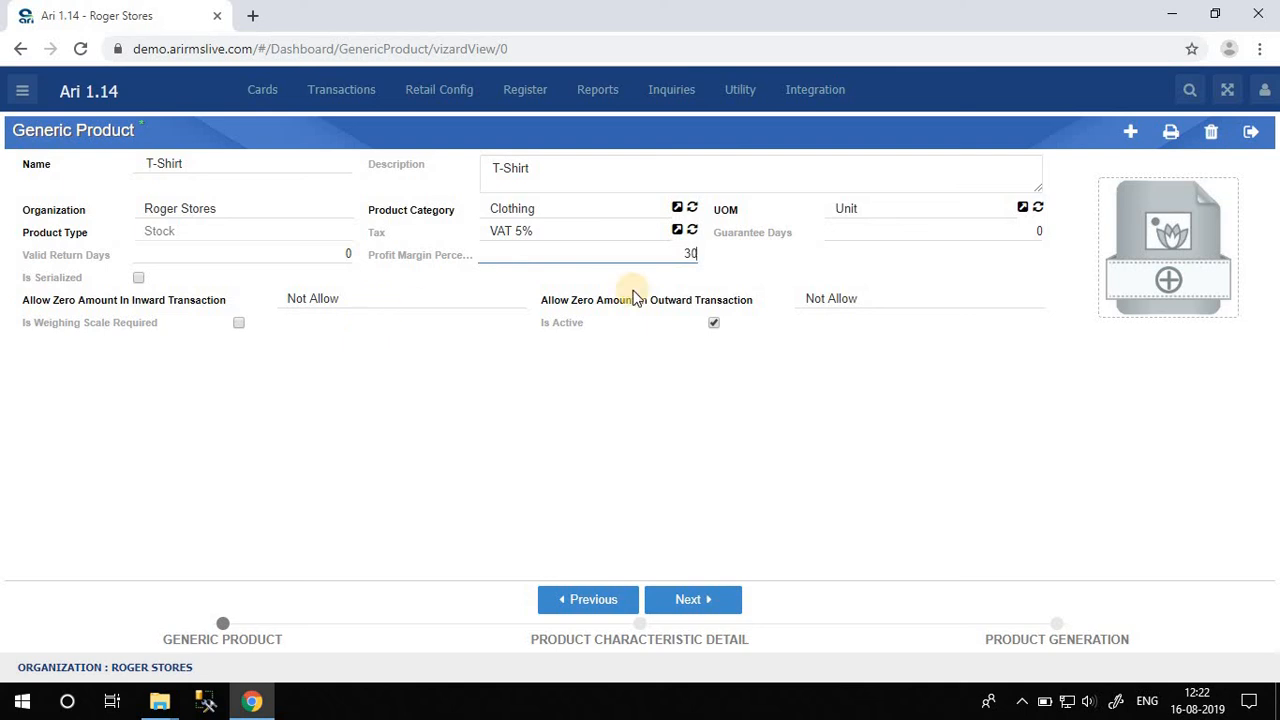
# - Upload download (9).jfif, images (1).jfif and images.jfif from the desktop folder Image 2 as product images and save them
pyautogui.click(1158, 258)
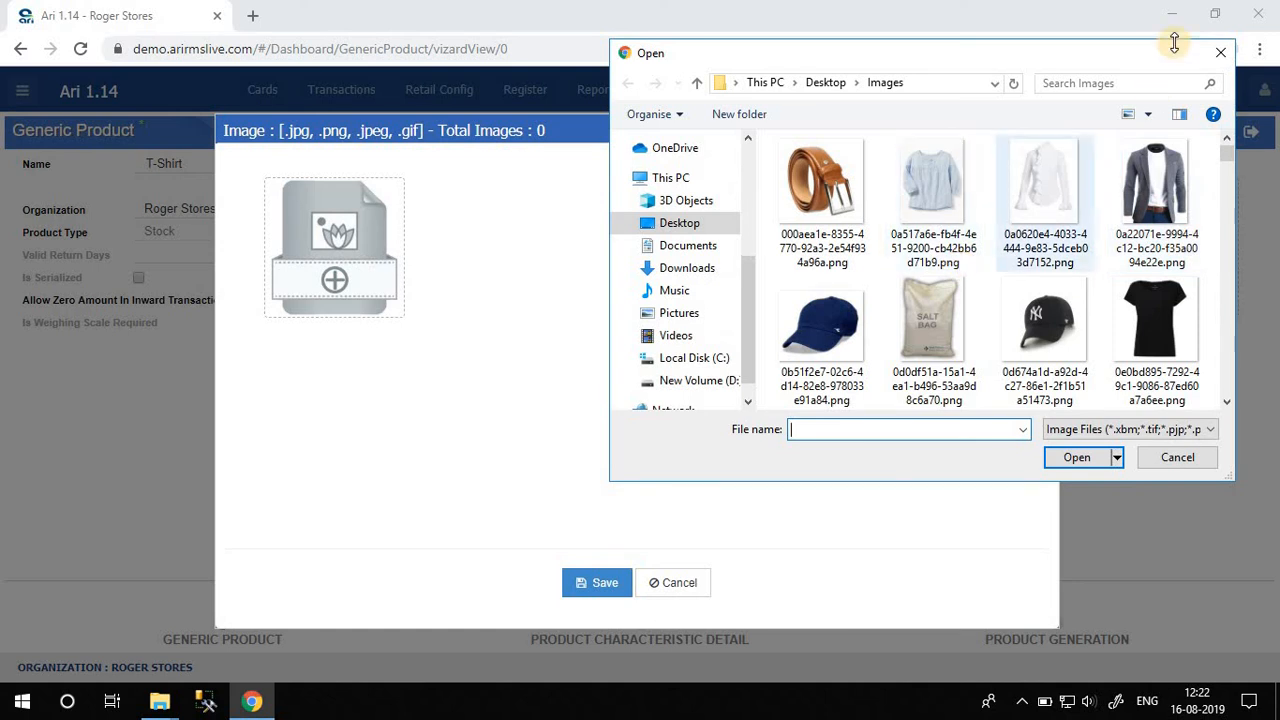
pyautogui.click(825, 84)
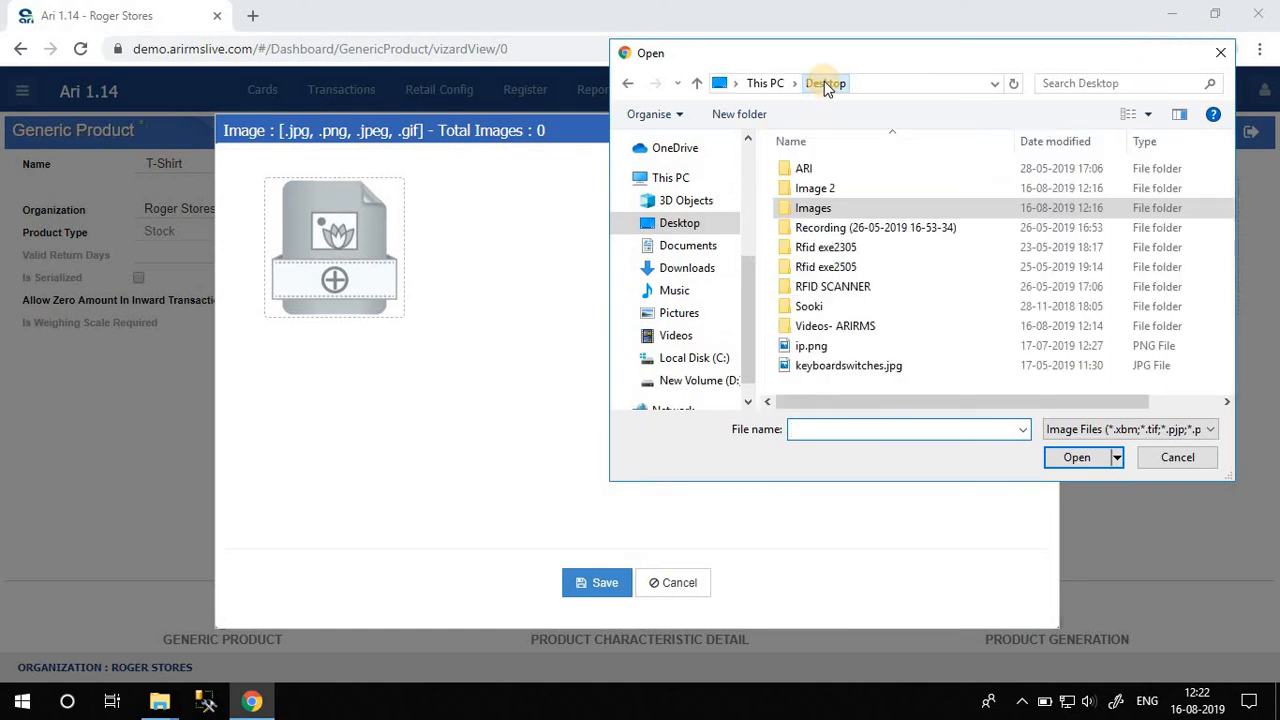
pyautogui.click(800, 190)
pyautogui.doubleClick(800, 190)
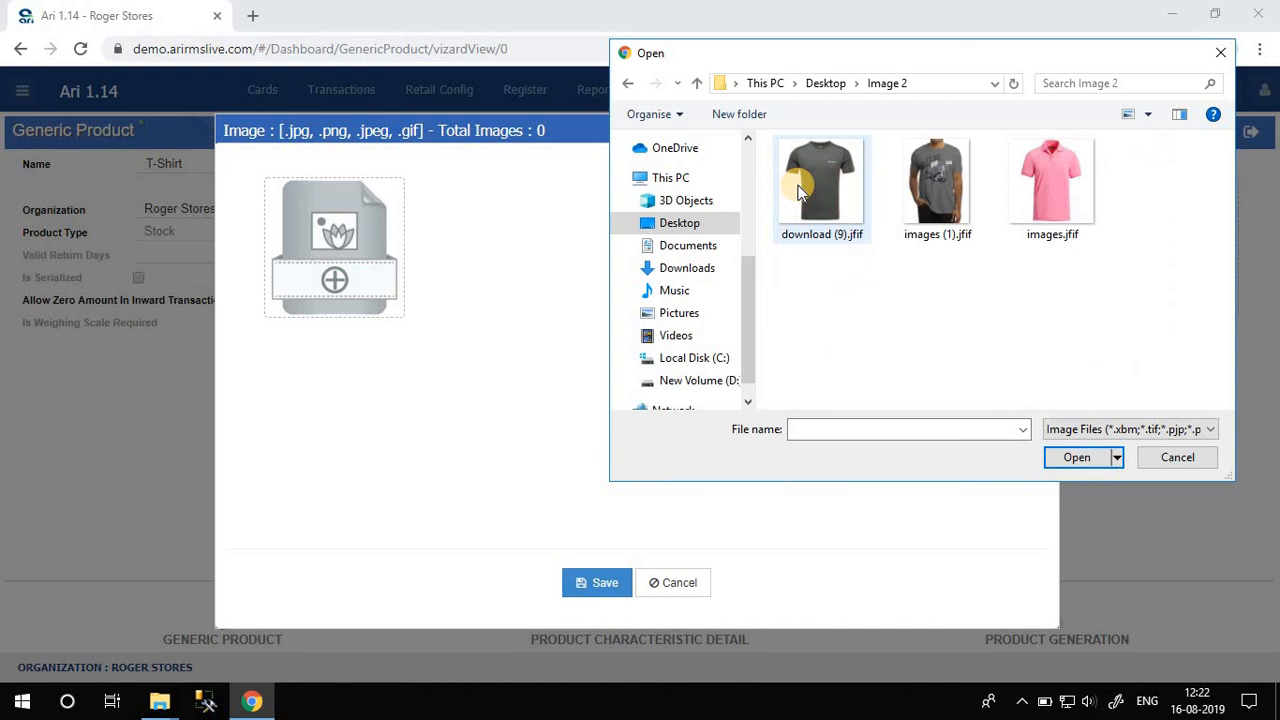
pyautogui.click(800, 190)
pyautogui.keyDown('ctrl'); pyautogui.click(935, 186); pyautogui.keyUp('ctrl')
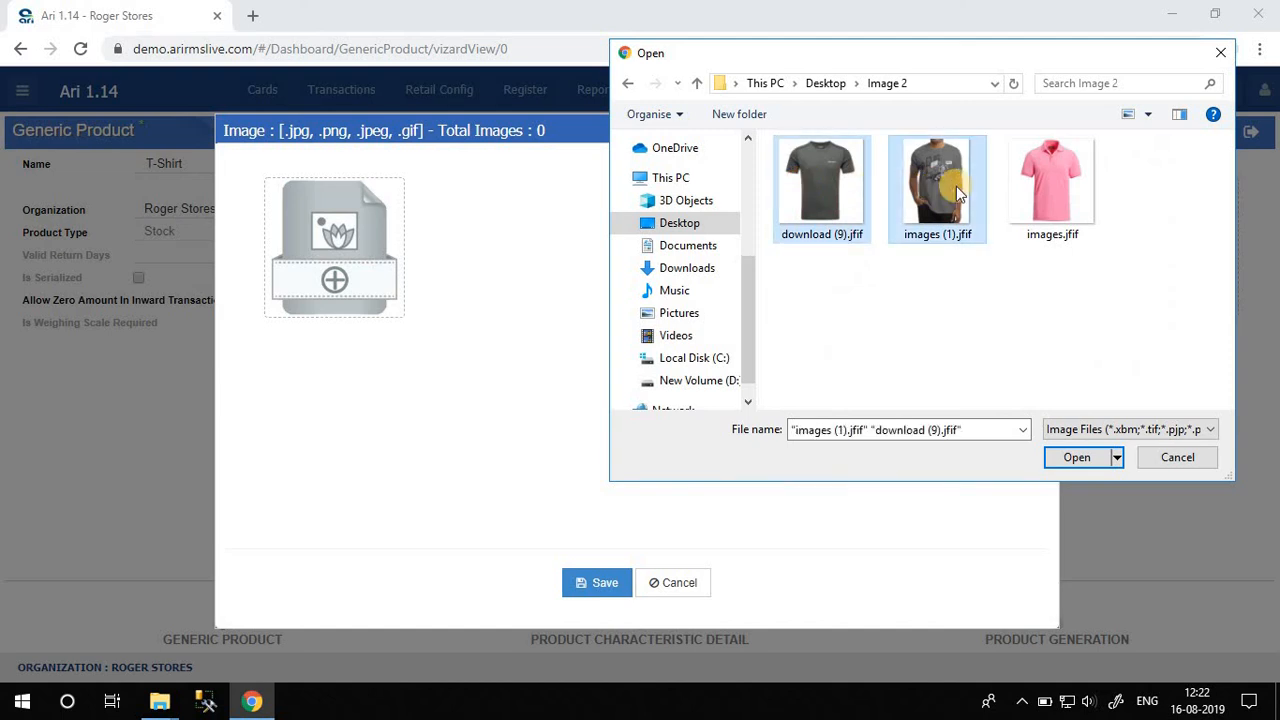
pyautogui.keyDown('ctrl'); pyautogui.click(1044, 185); pyautogui.keyUp('ctrl')
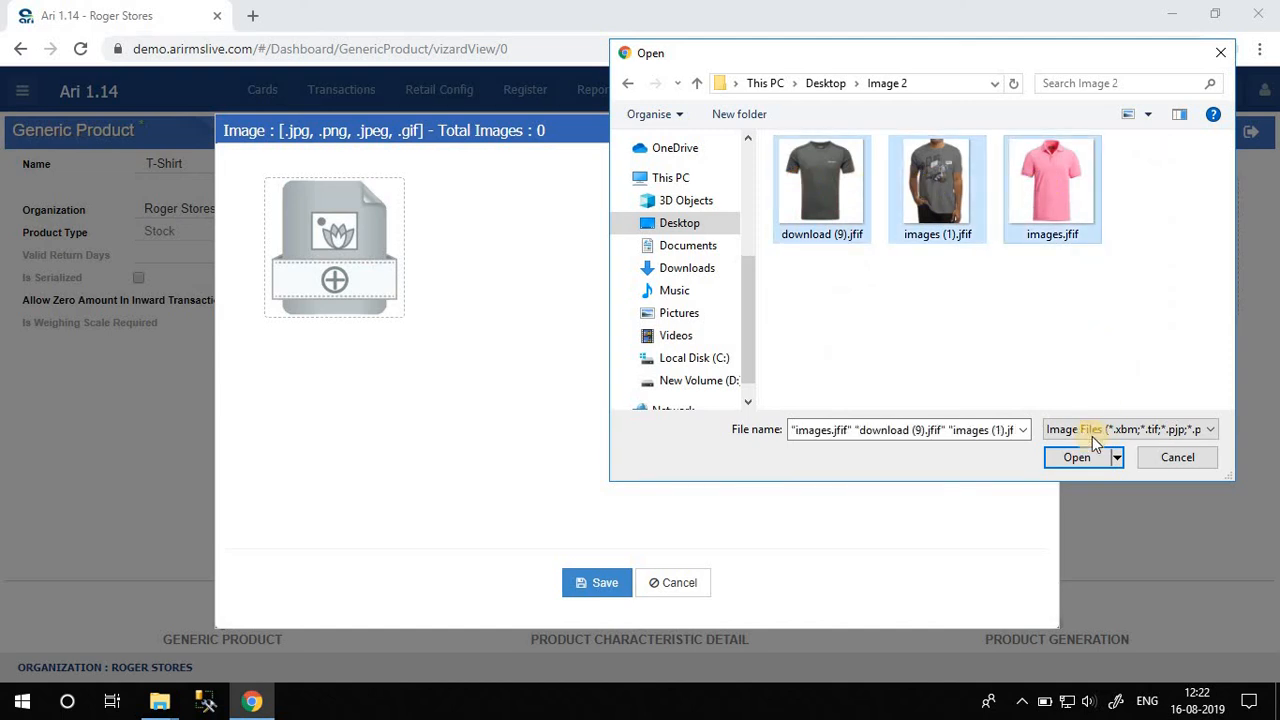
pyautogui.click(1080, 459)
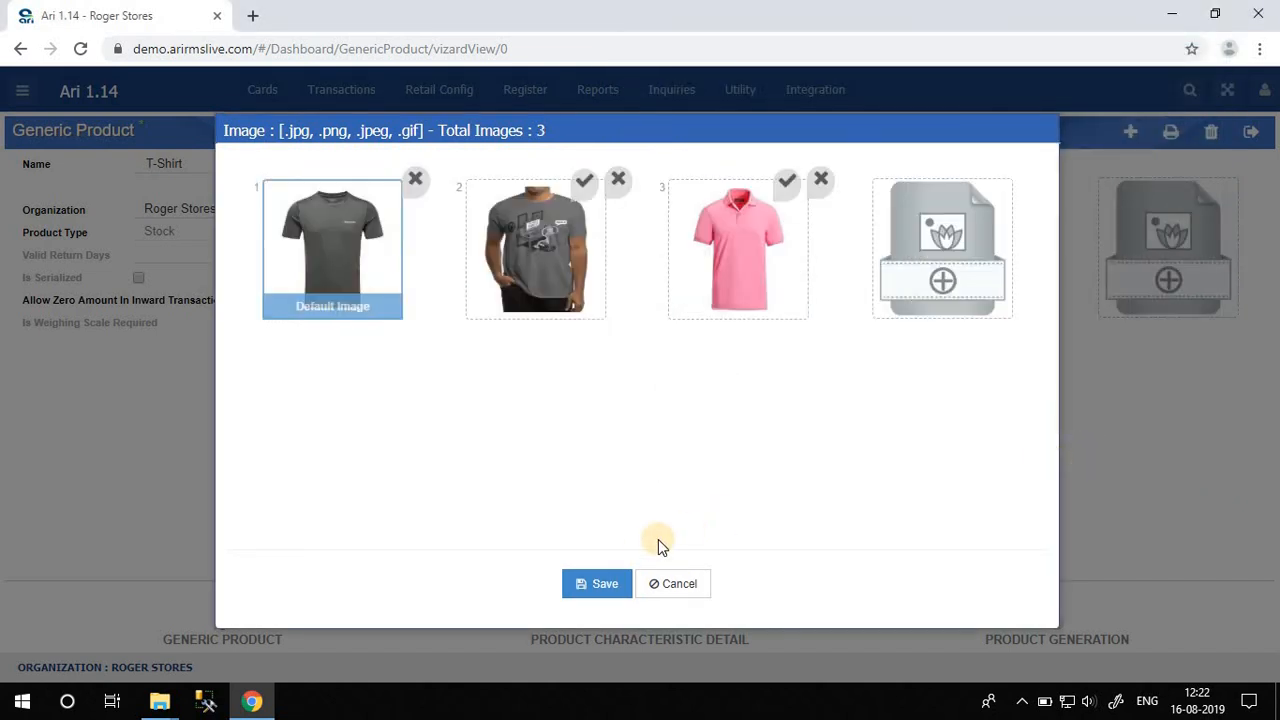
pyautogui.click(594, 583)
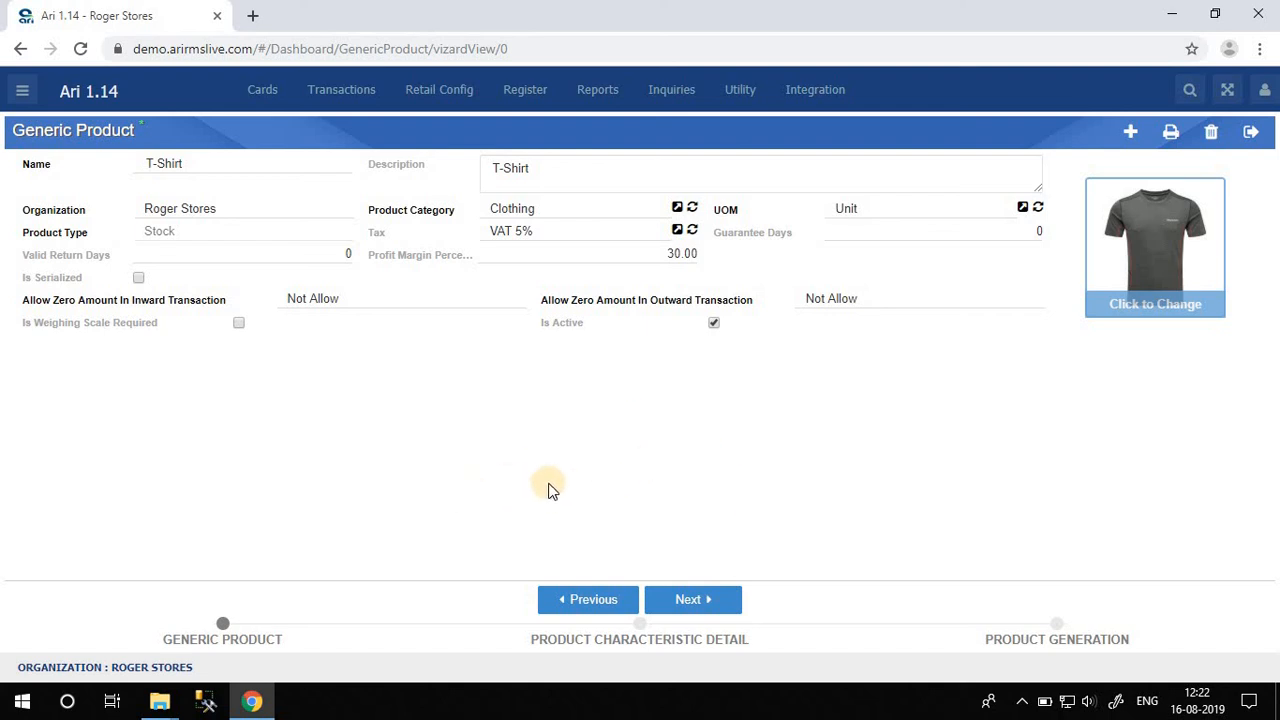
# - Advance to the Product Characteristic Detail stage and add an empty characteristic row
pyautogui.click(708, 602)
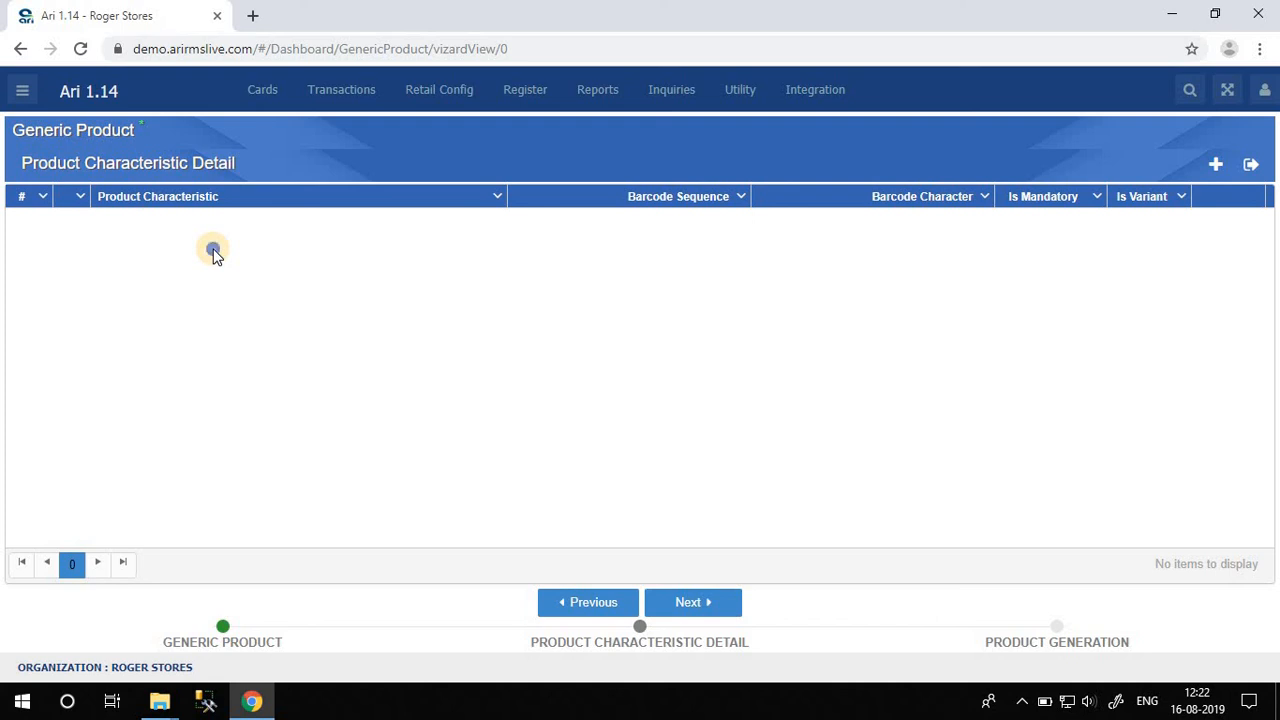
pyautogui.rightClick(213, 250)
pyautogui.click(248, 262)
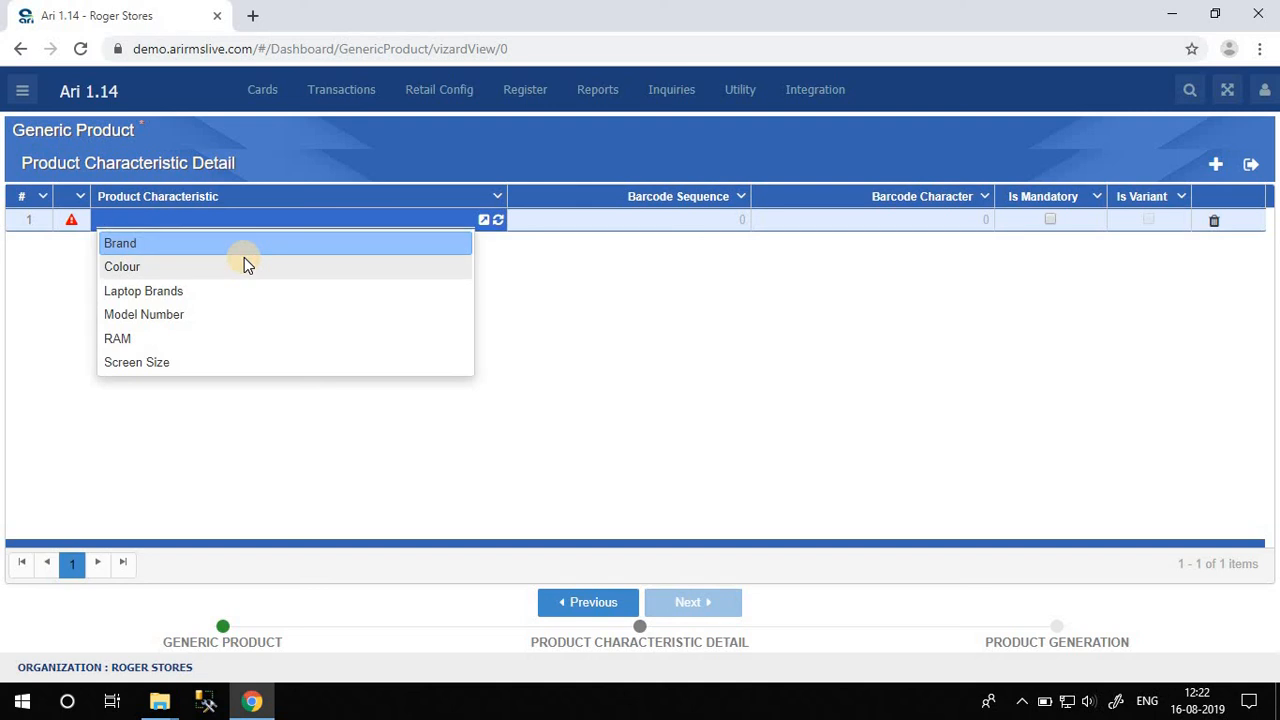
# - Open a new Product Characteristic record from the row in a maximized window and name it Clothing Brands
pyautogui.click(486, 221)
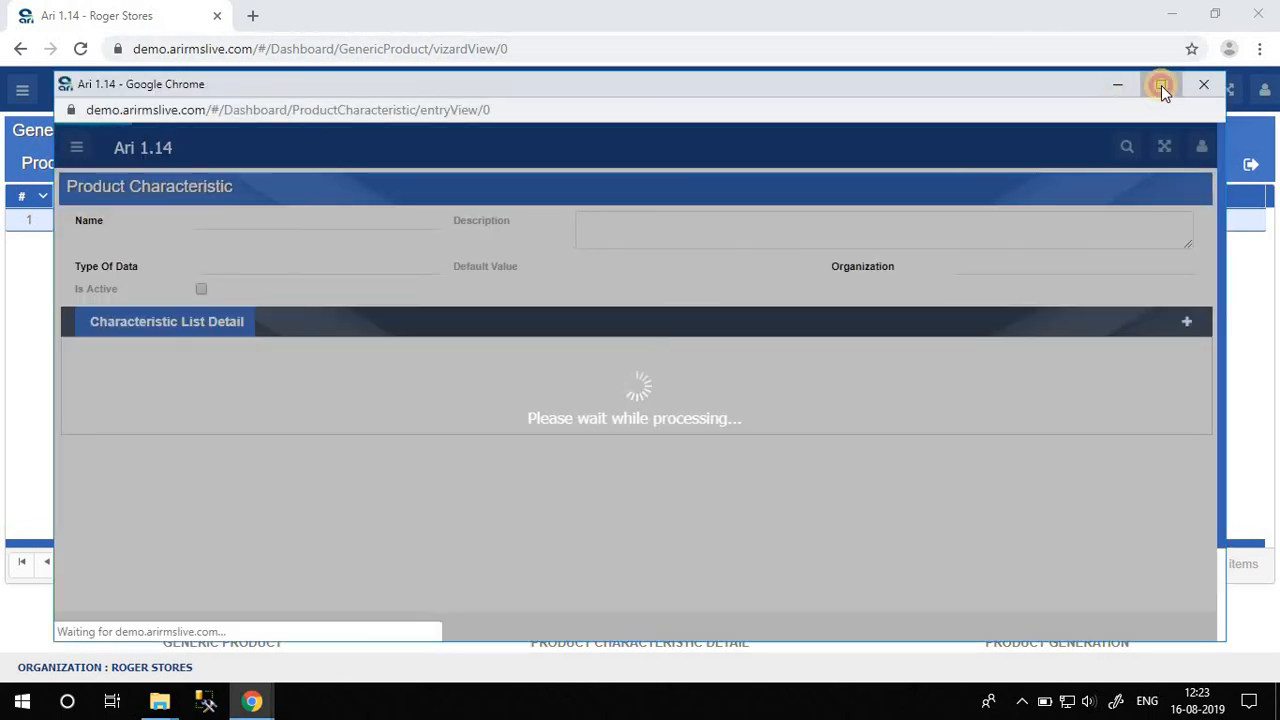
pyautogui.click(1161, 84)
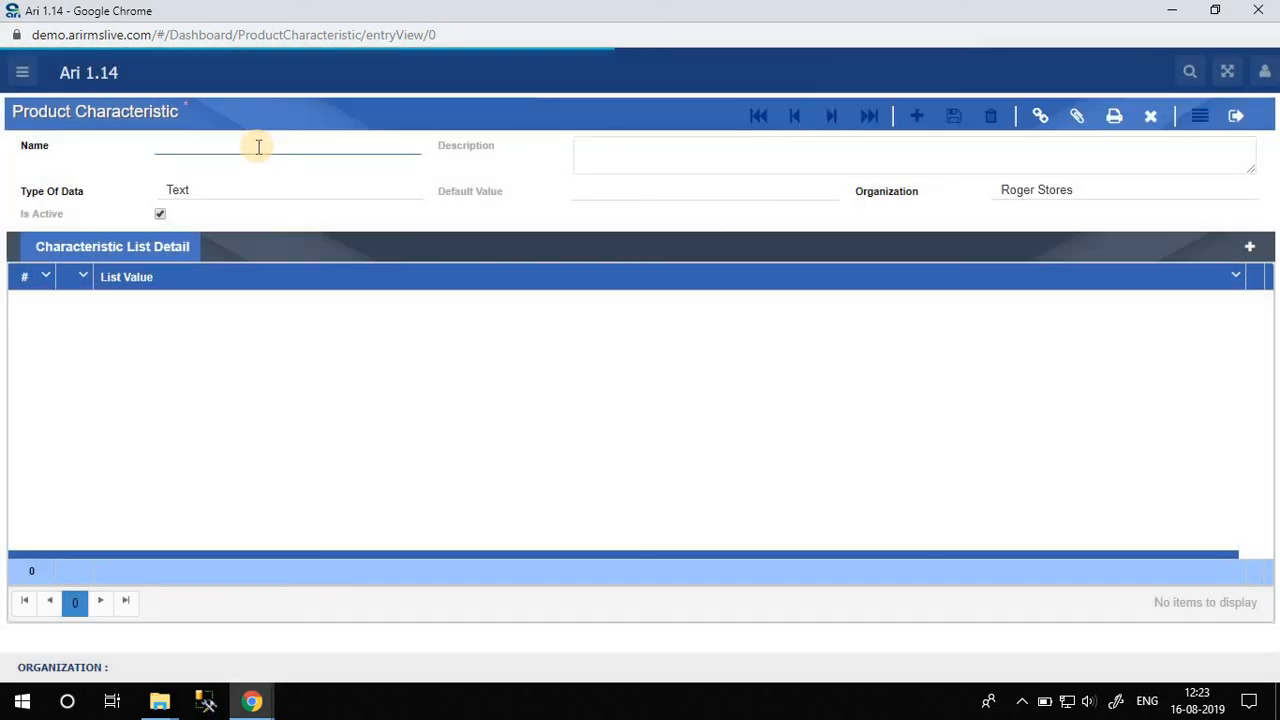
pyautogui.click(258, 146)
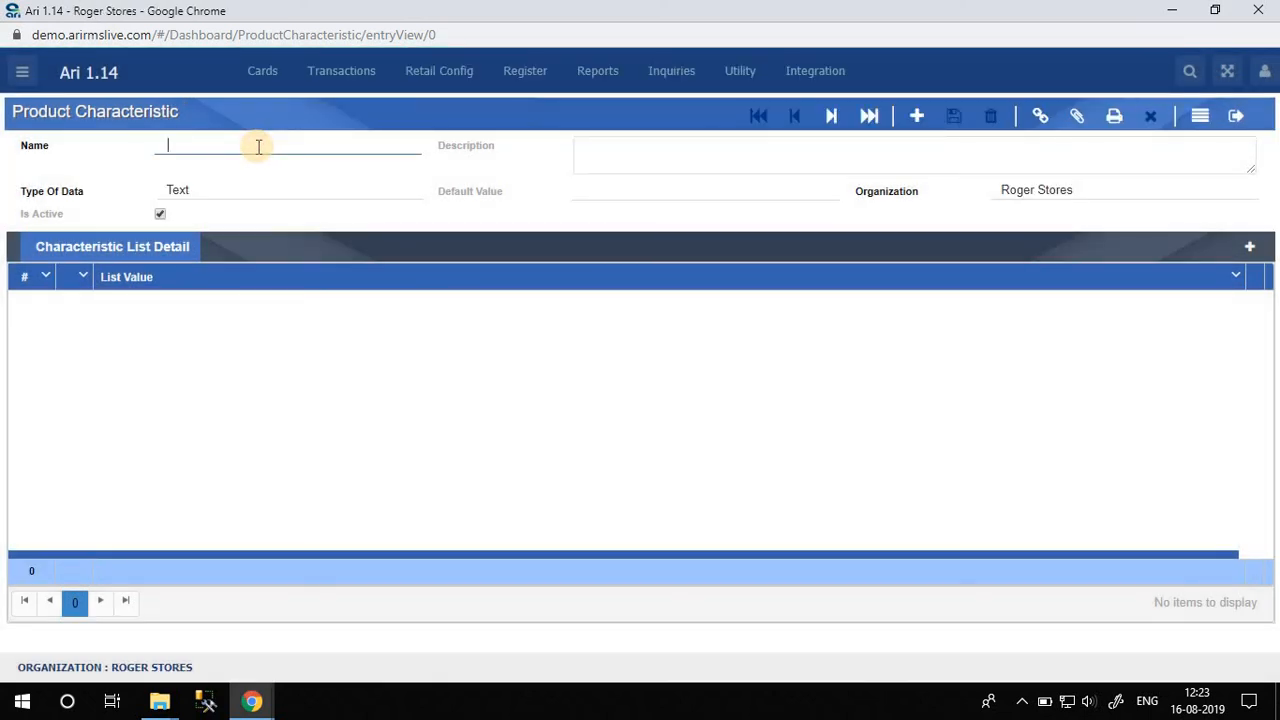
pyautogui.write('Clothi')
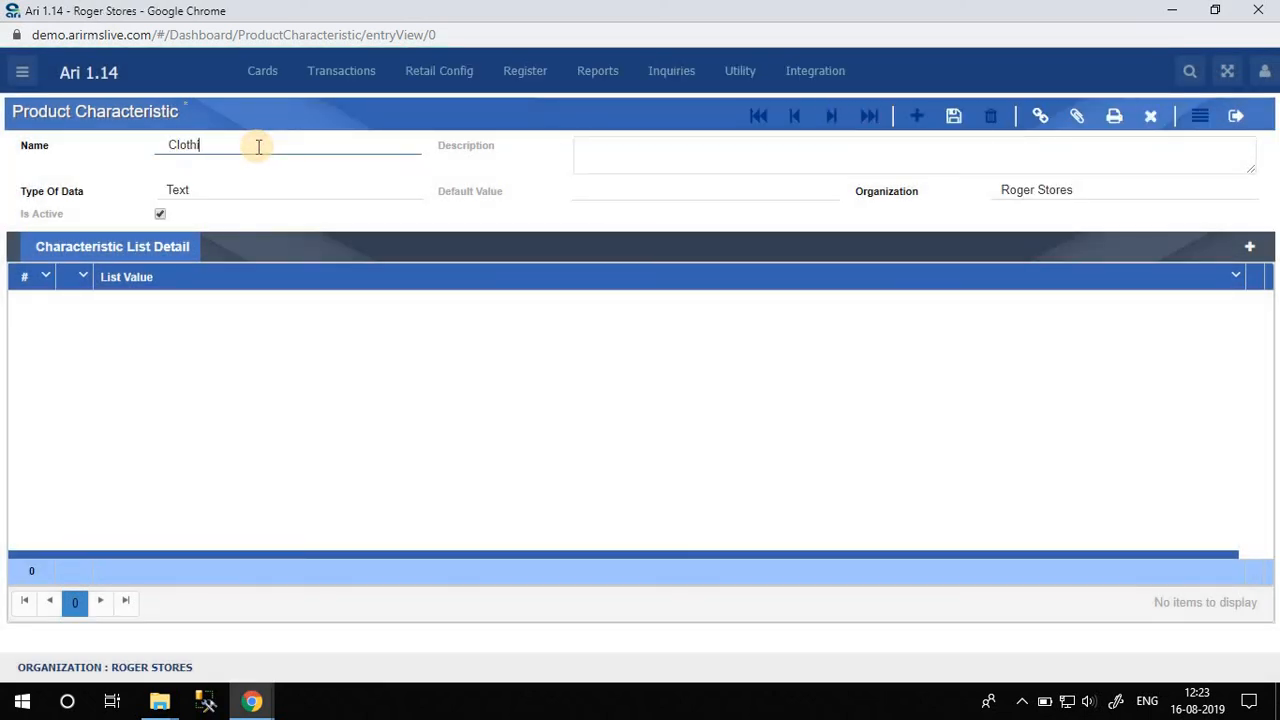
pyautogui.write('ng Brands')
pyautogui.press('Tab')
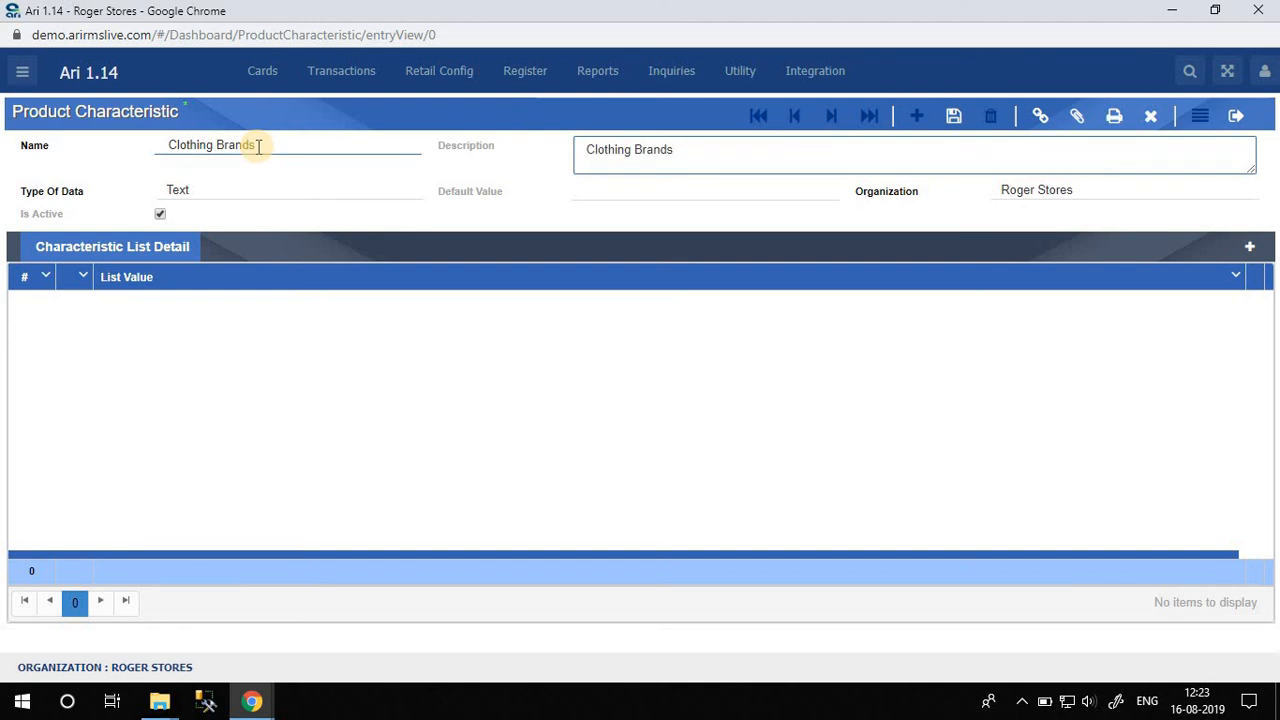
# - Change the type of data of the Clothing Brands characteristic to List
pyautogui.press('Tab')
pyautogui.press('BackSpace')
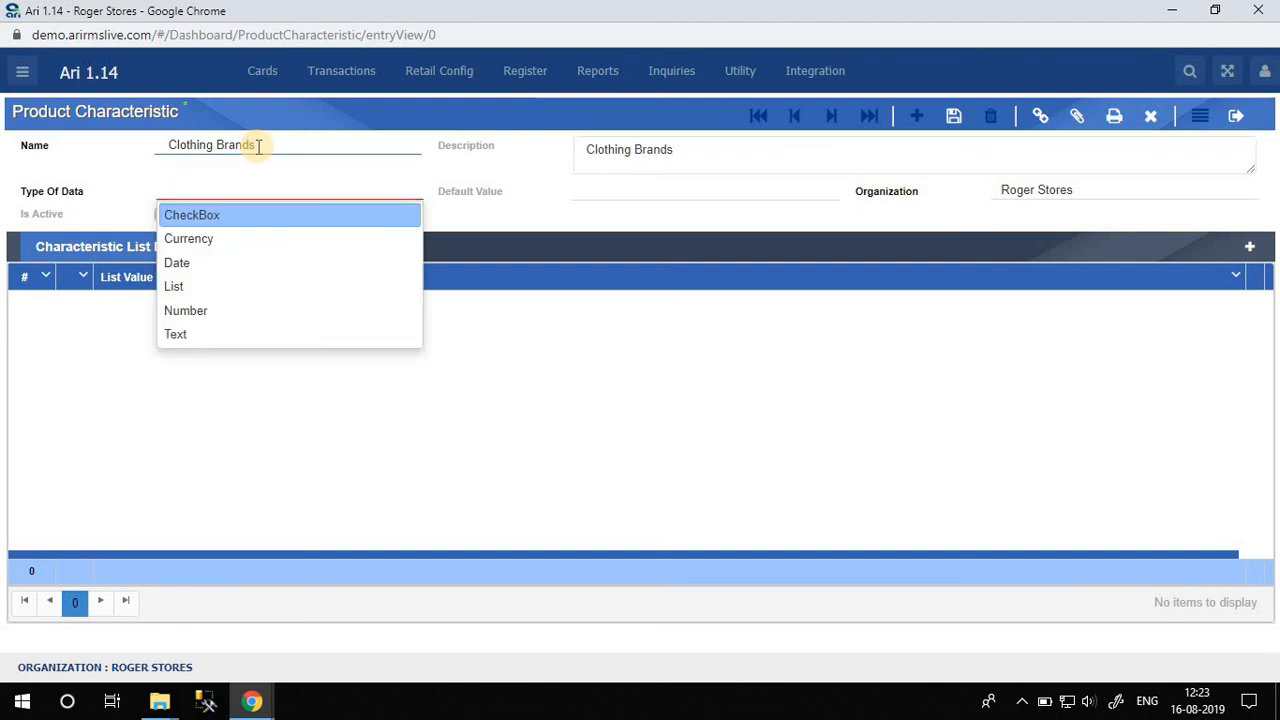
pyautogui.press('Down')
pyautogui.press('Down')
pyautogui.press('Down')
pyautogui.press('Return')
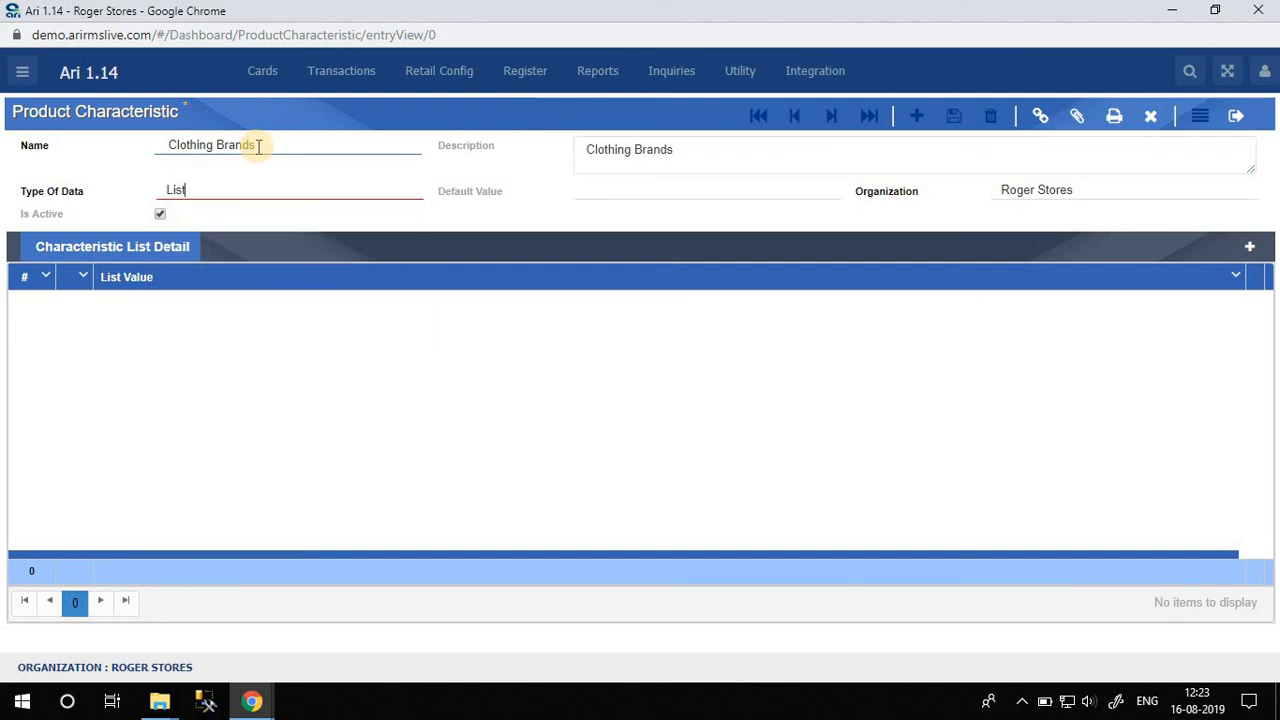
# - Add three rows to the characteristic list detail with the values Wrangler, Louis Philippe and Arrow
pyautogui.click(1245, 247)
pyautogui.click(1248, 247)
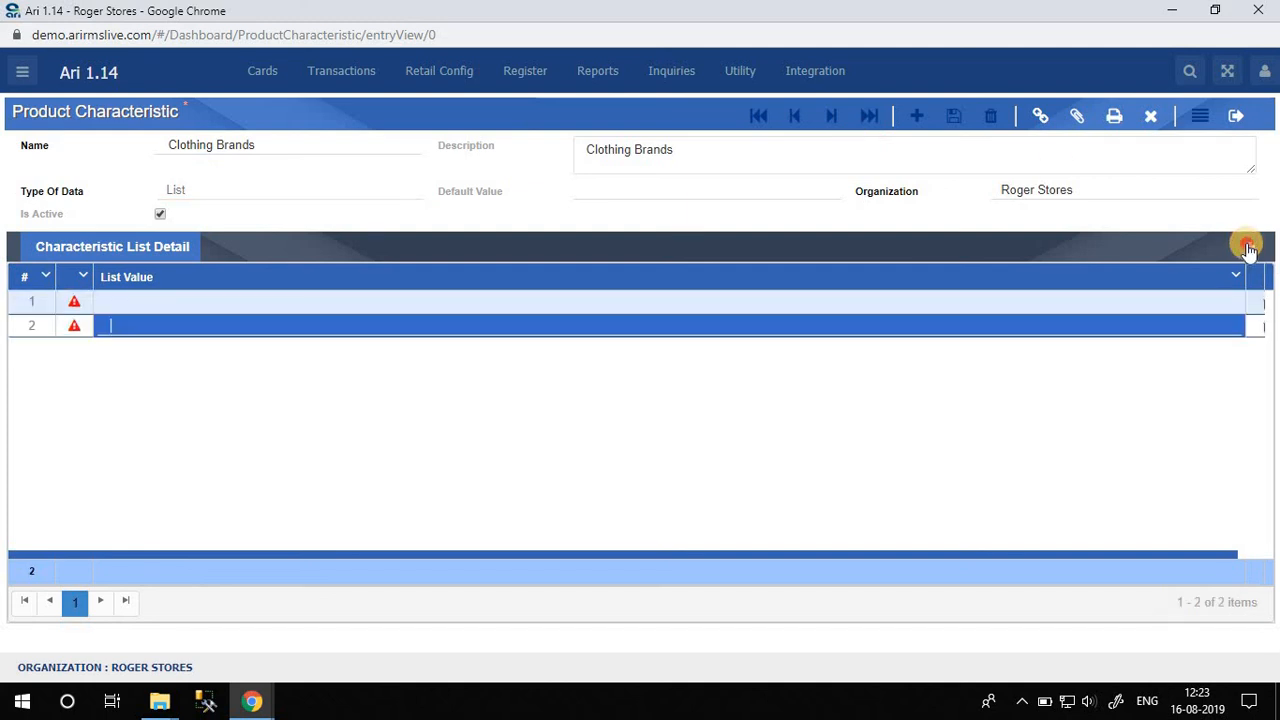
pyautogui.click(1248, 247)
pyautogui.click(521, 301)
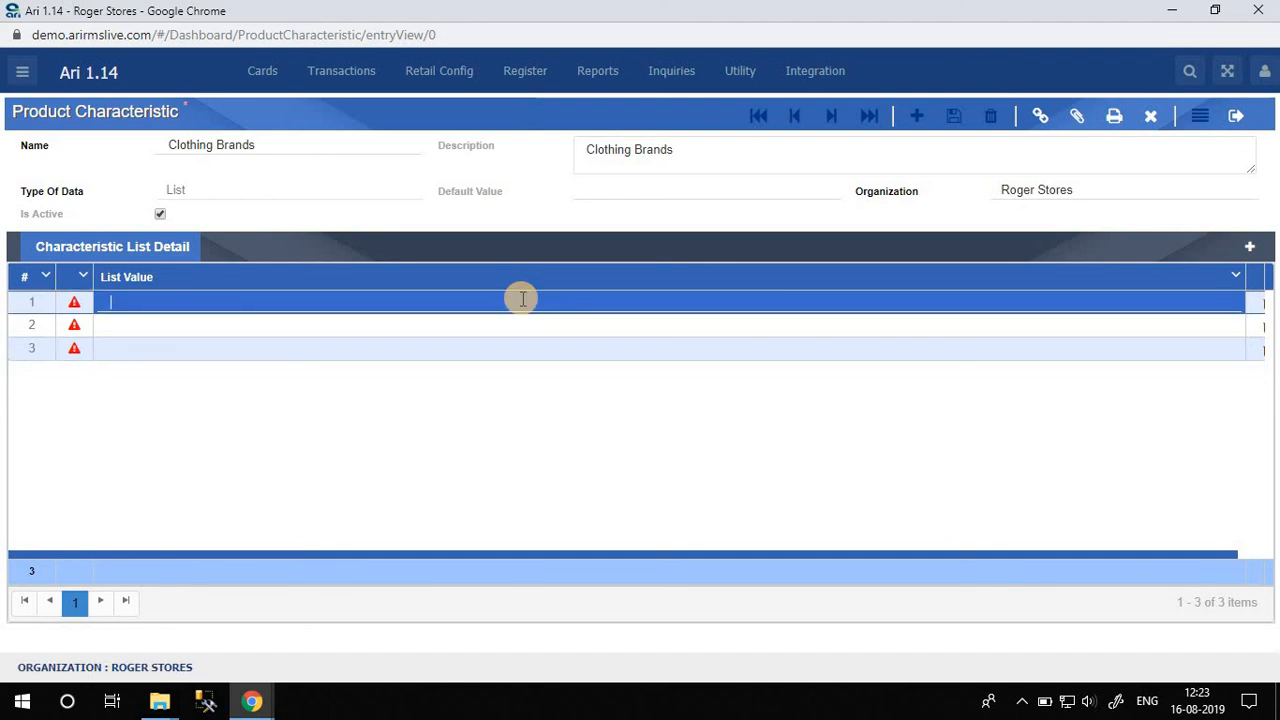
pyautogui.write('Wrangler')
pyautogui.click(271, 330)
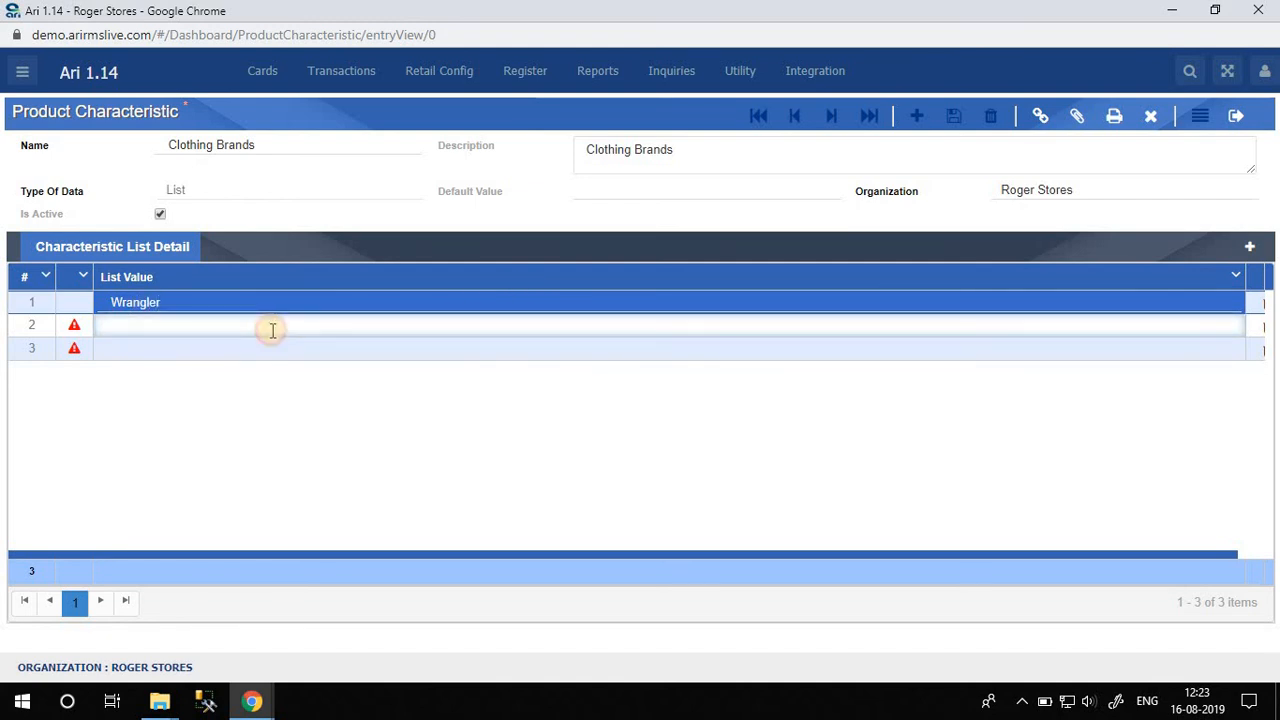
pyautogui.write('l')
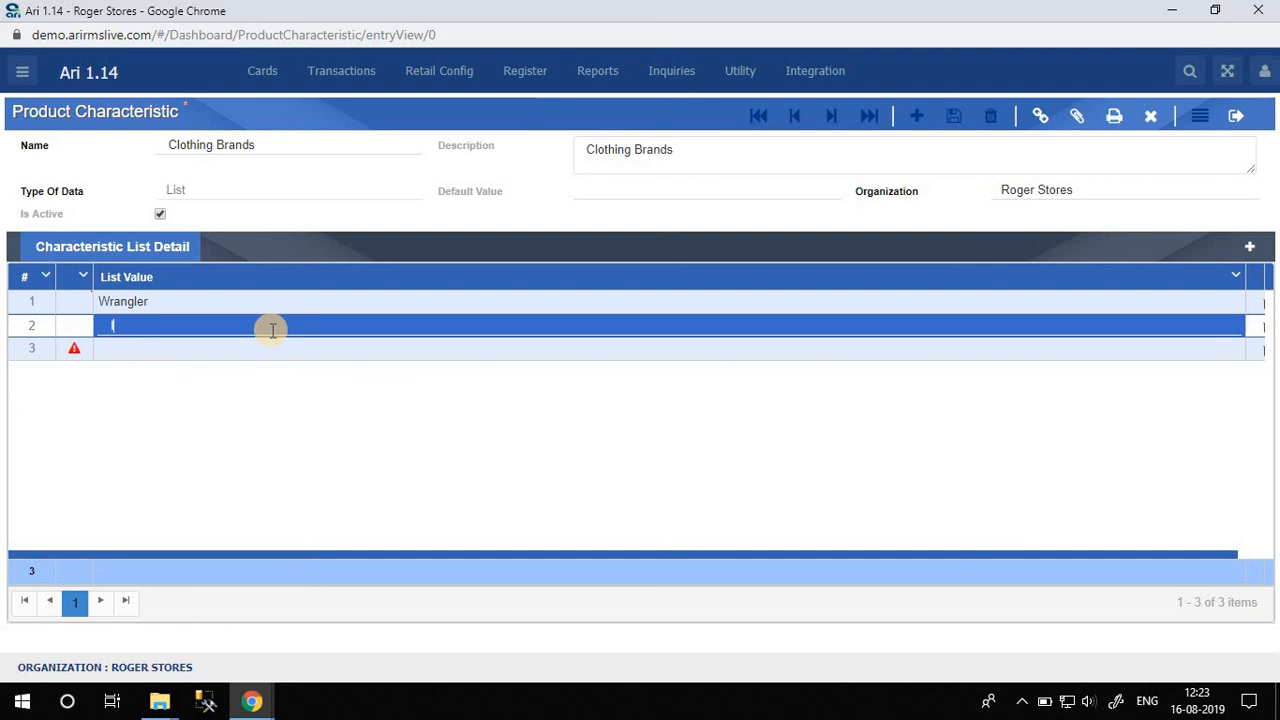
pyautogui.press('BackSpace')
pyautogui.write('Louis Philippe')
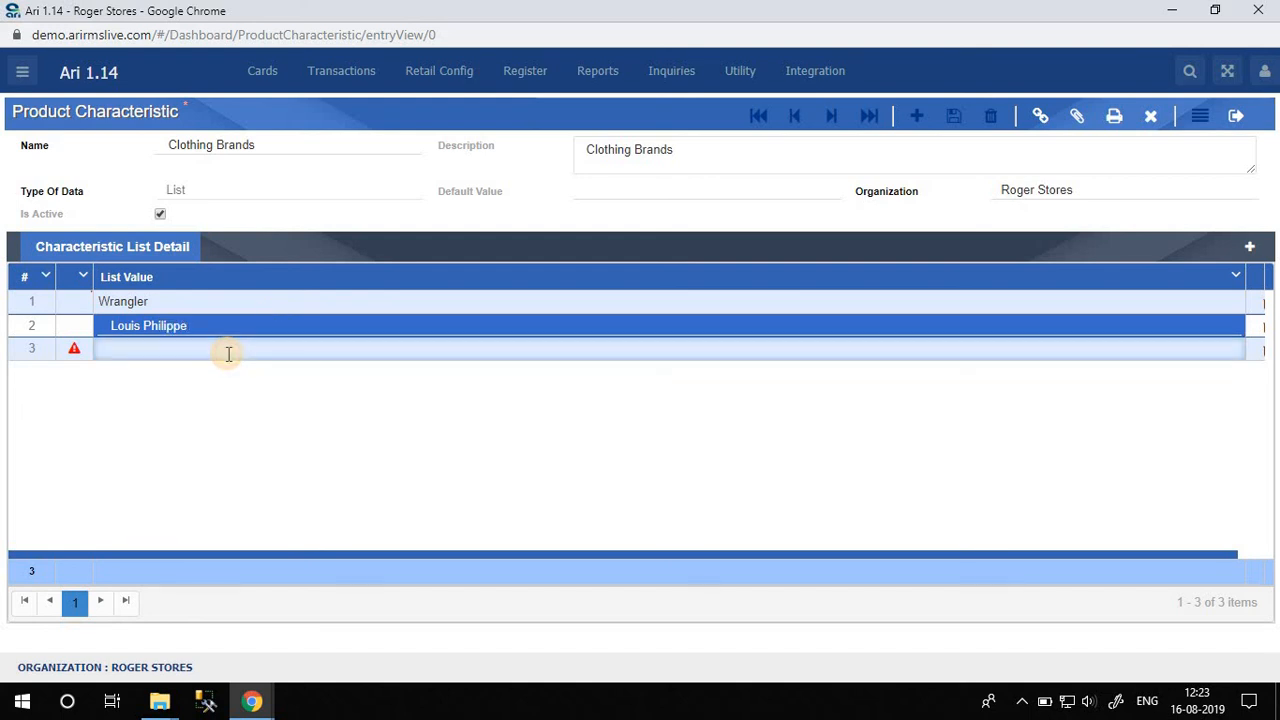
pyautogui.click(228, 353)
pyautogui.write('Ar')
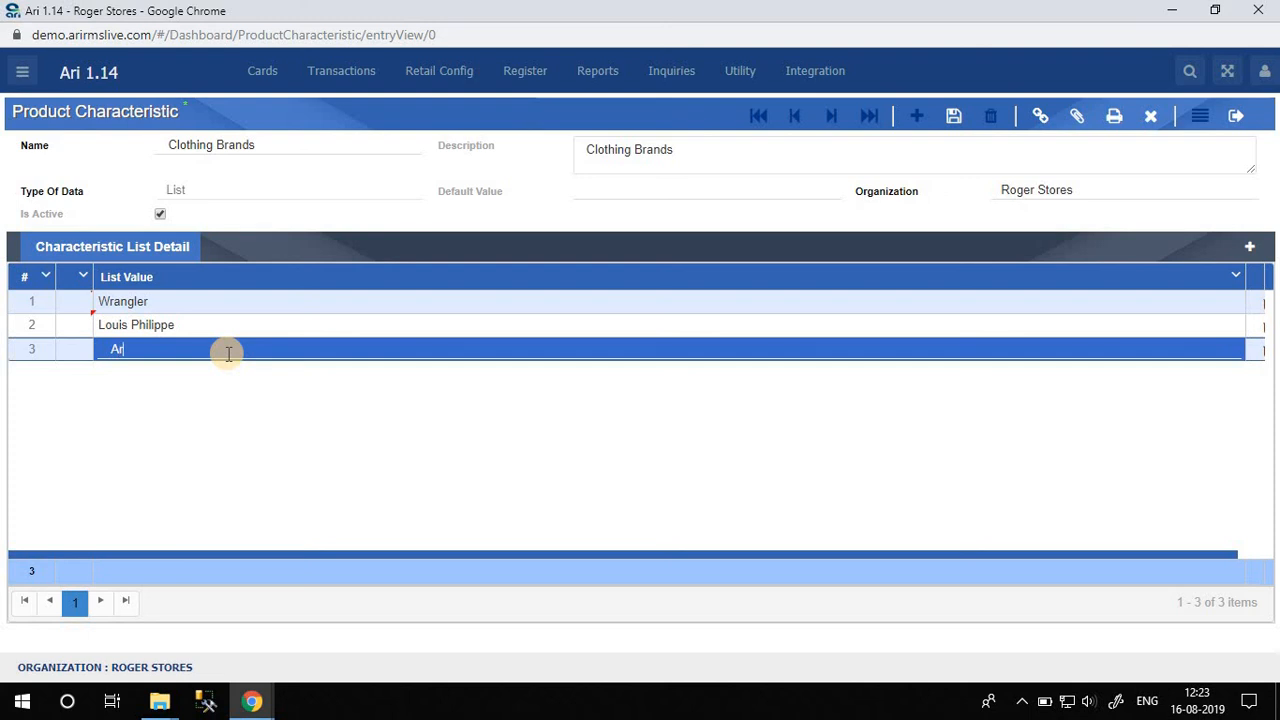
pyautogui.write('row')
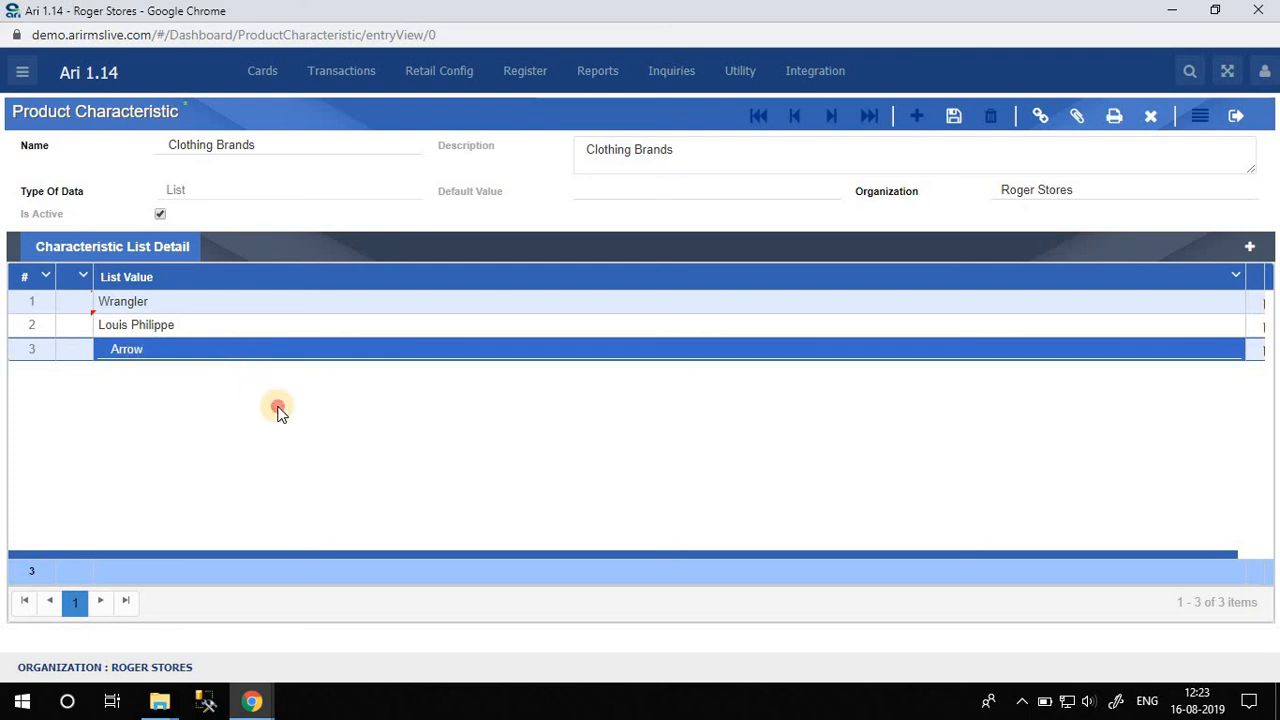
# - Save the Clothing Brands characteristic with its list values
pyautogui.click(277, 408)
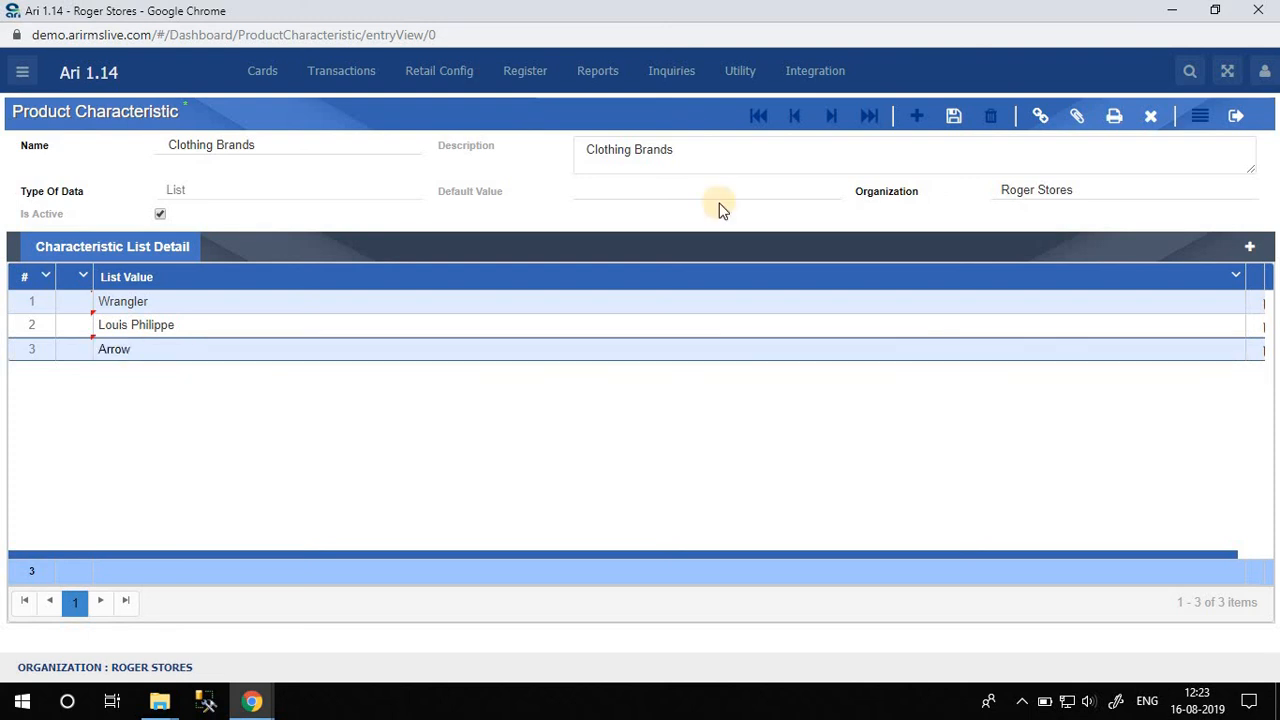
pyautogui.click(954, 118)
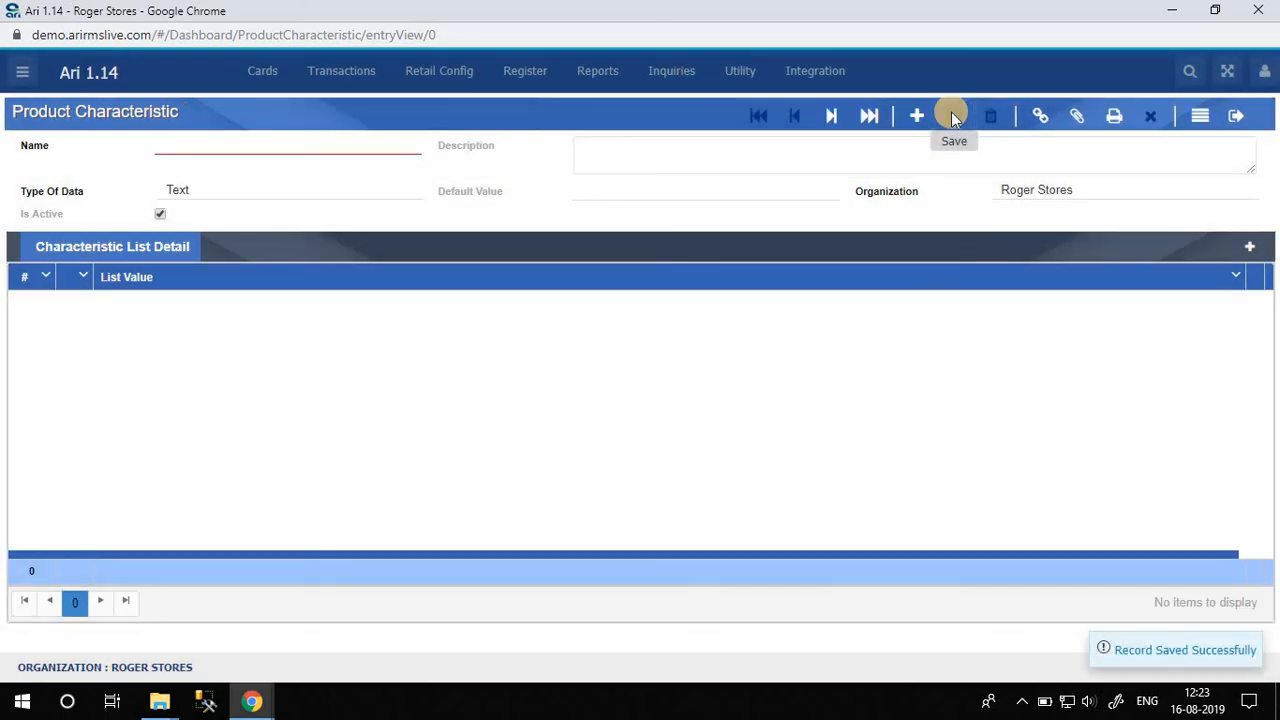
# - Name the new product characteristic Size and set its type of data to List
pyautogui.click(307, 145)
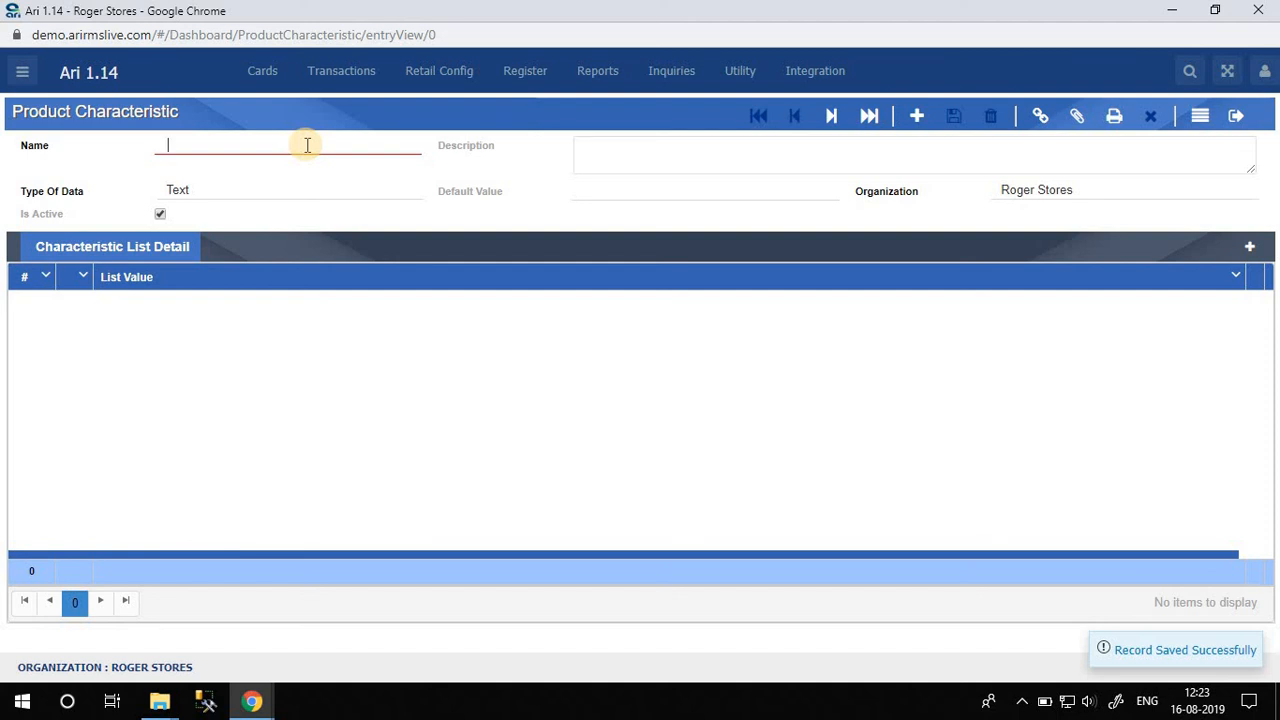
pyautogui.write('Sl')
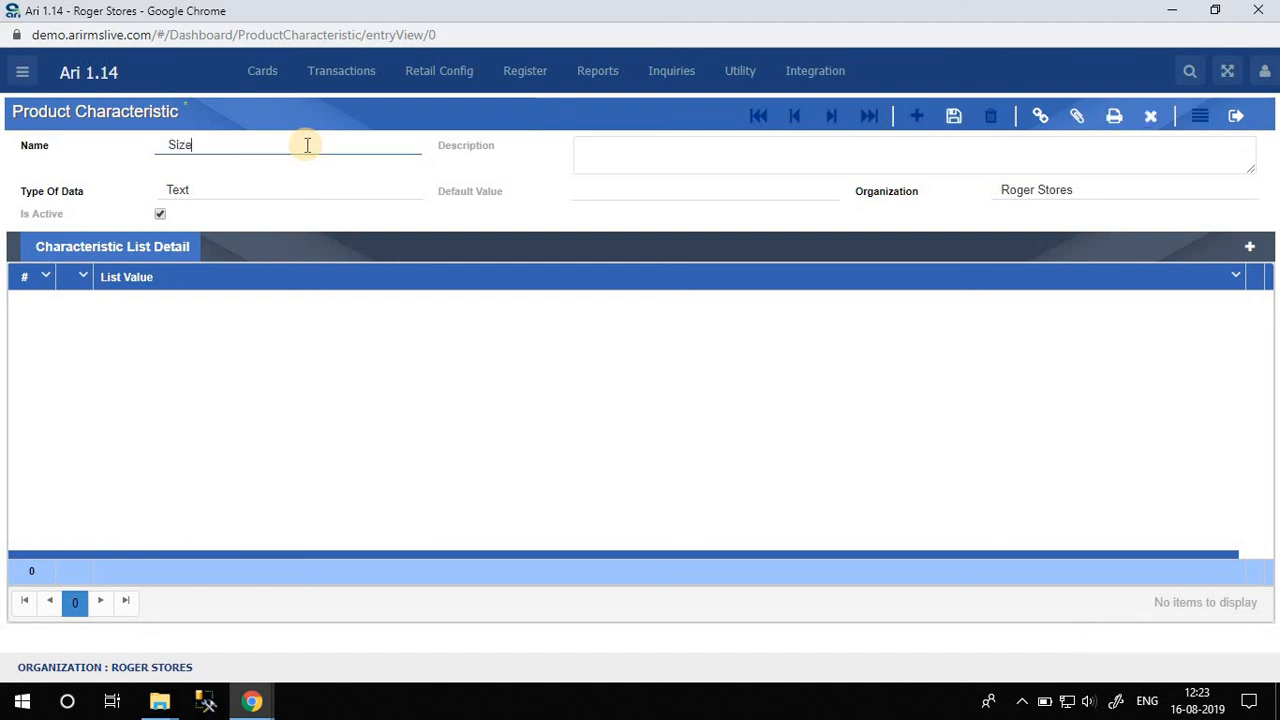
pyautogui.click(258, 191)
pyautogui.press('BackSpace')
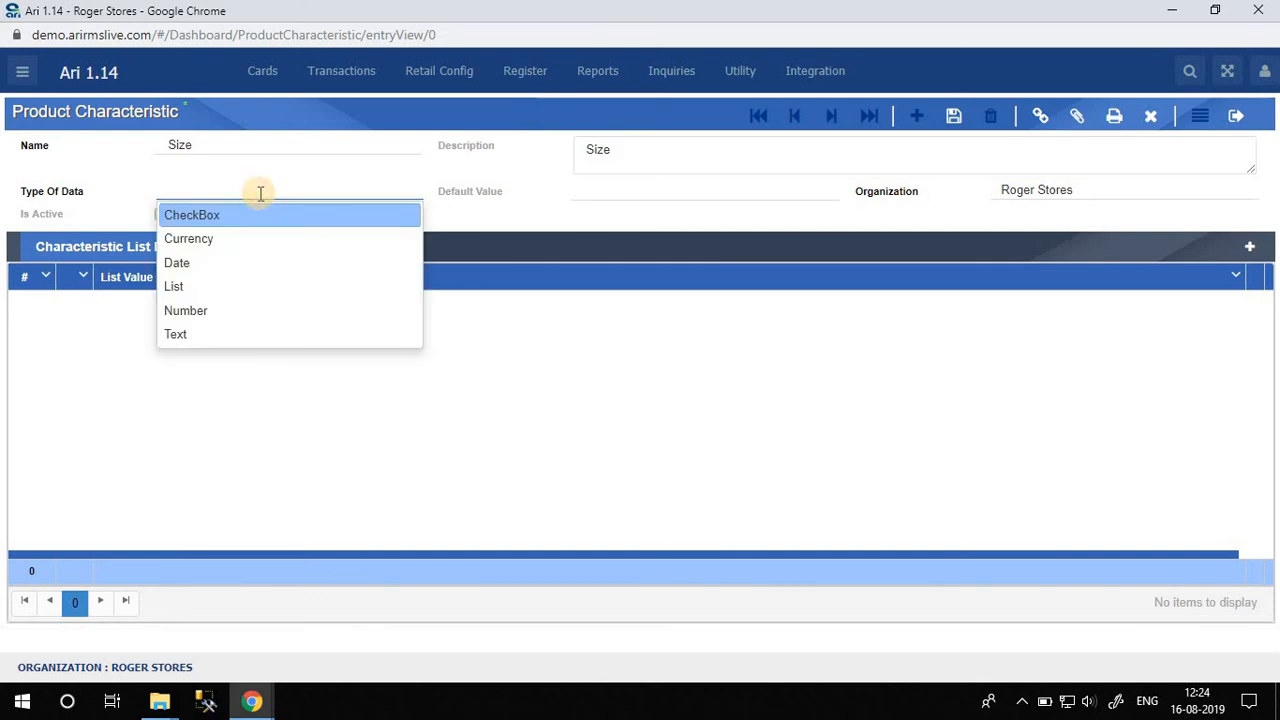
pyautogui.press('Down')
pyautogui.press('Down')
pyautogui.press('Down')
pyautogui.press('Return')
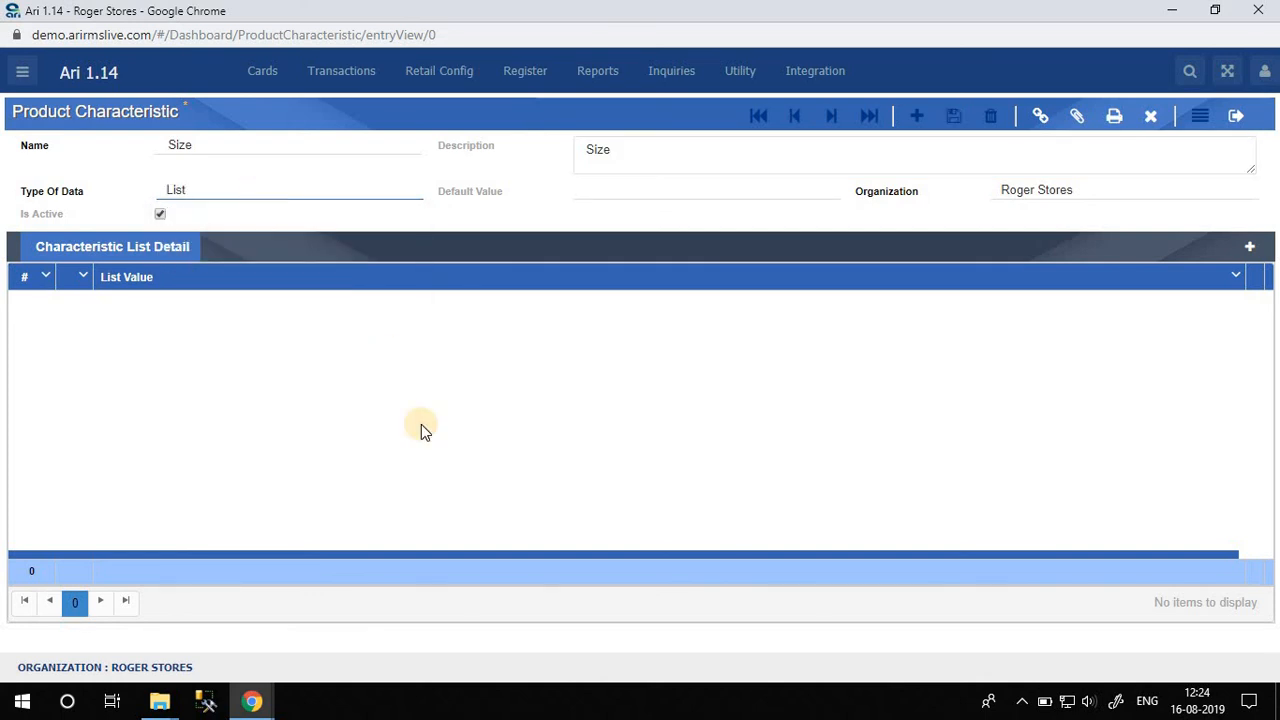
# - Add four list rows with the values S, M, L and XL to the Size characteristic and save the record
pyautogui.click(1249, 246)
pyautogui.click(1249, 246)
pyautogui.click(1249, 246)
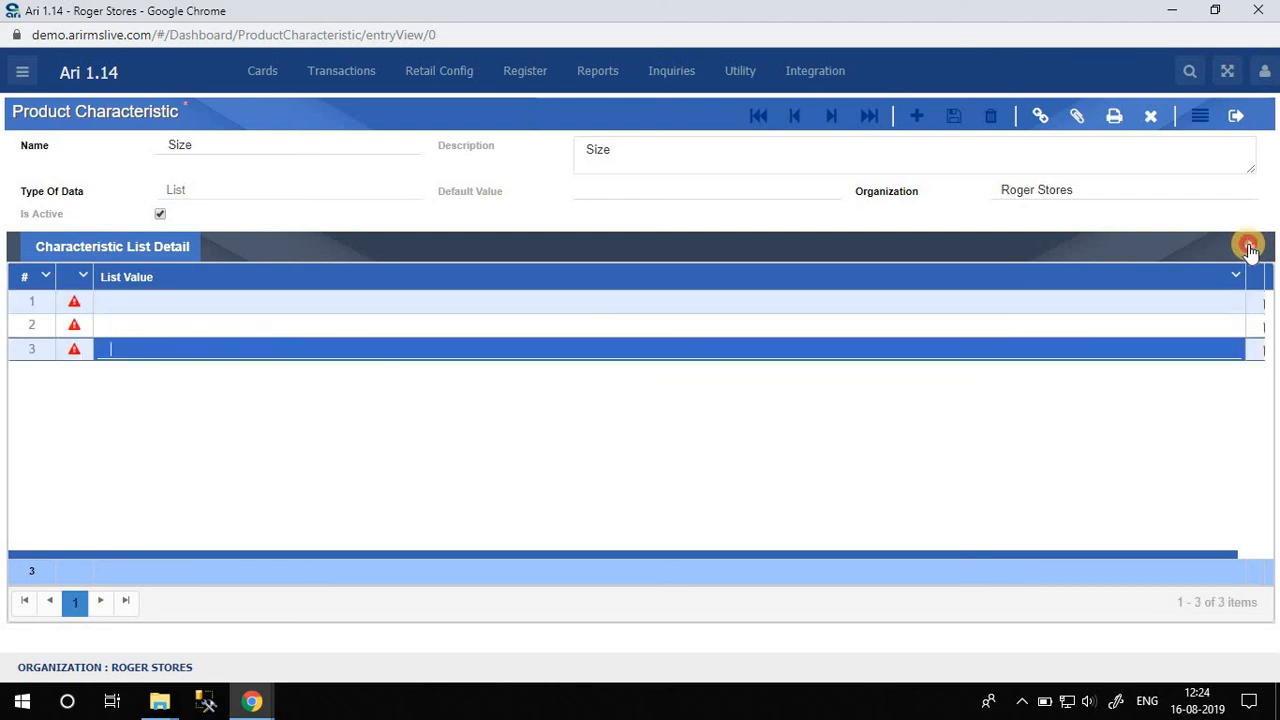
pyautogui.click(1249, 246)
pyautogui.click(196, 301)
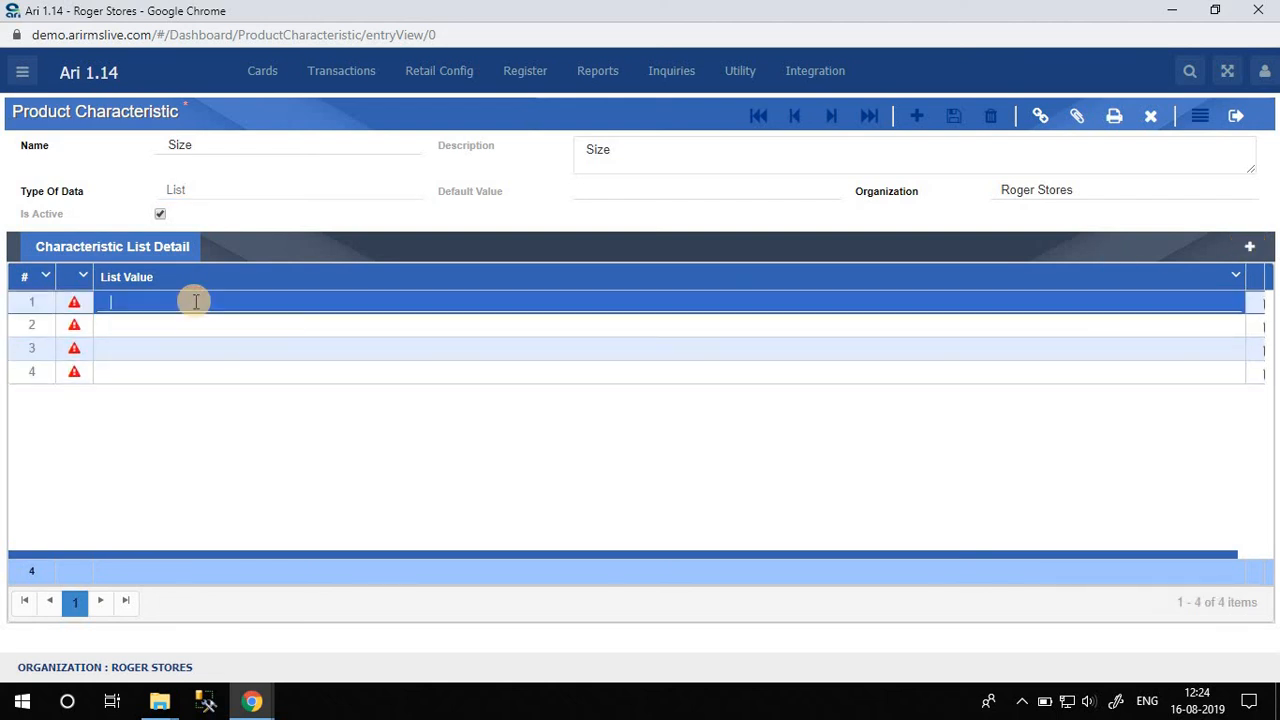
pyautogui.write('S')
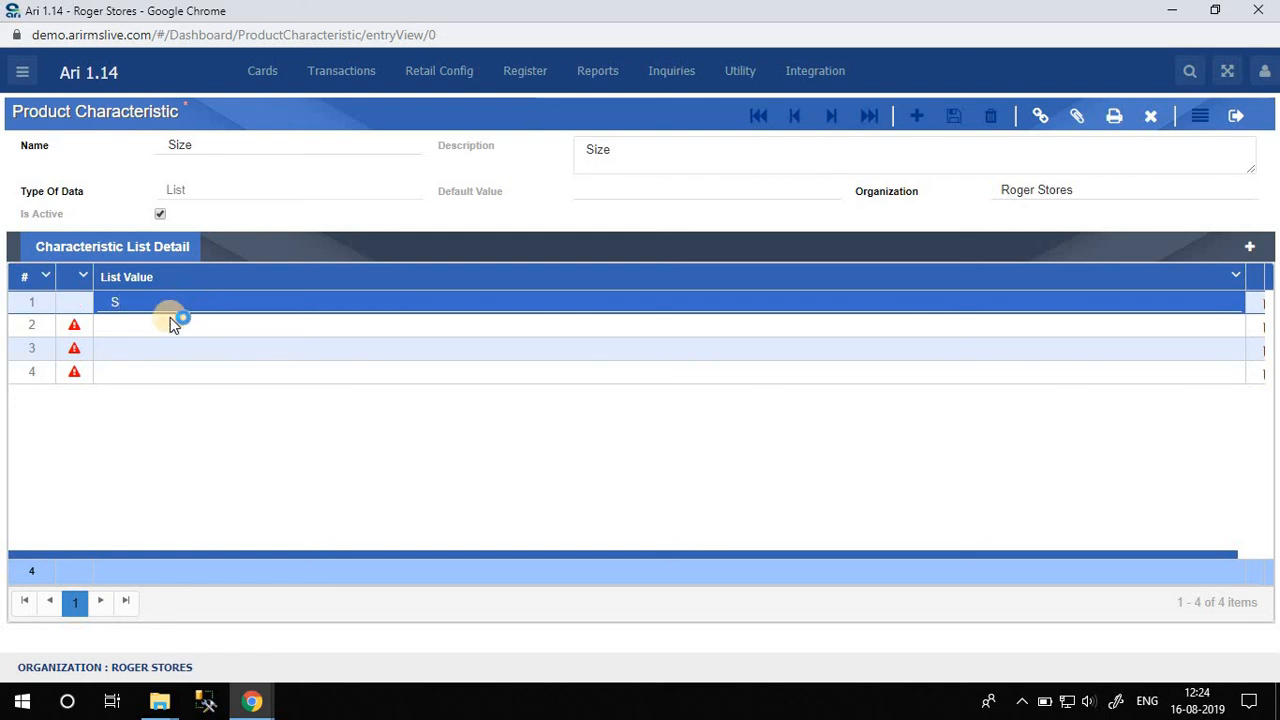
pyautogui.click(158, 329)
pyautogui.write('M')
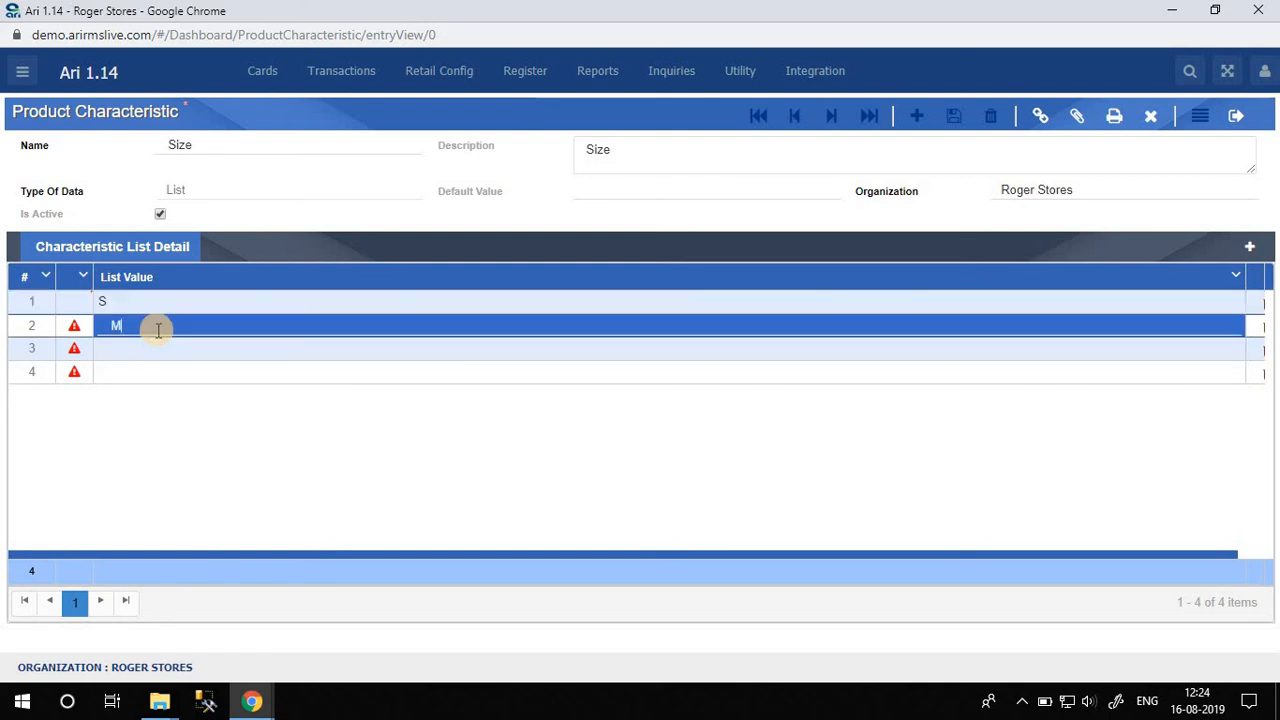
pyautogui.click(143, 352)
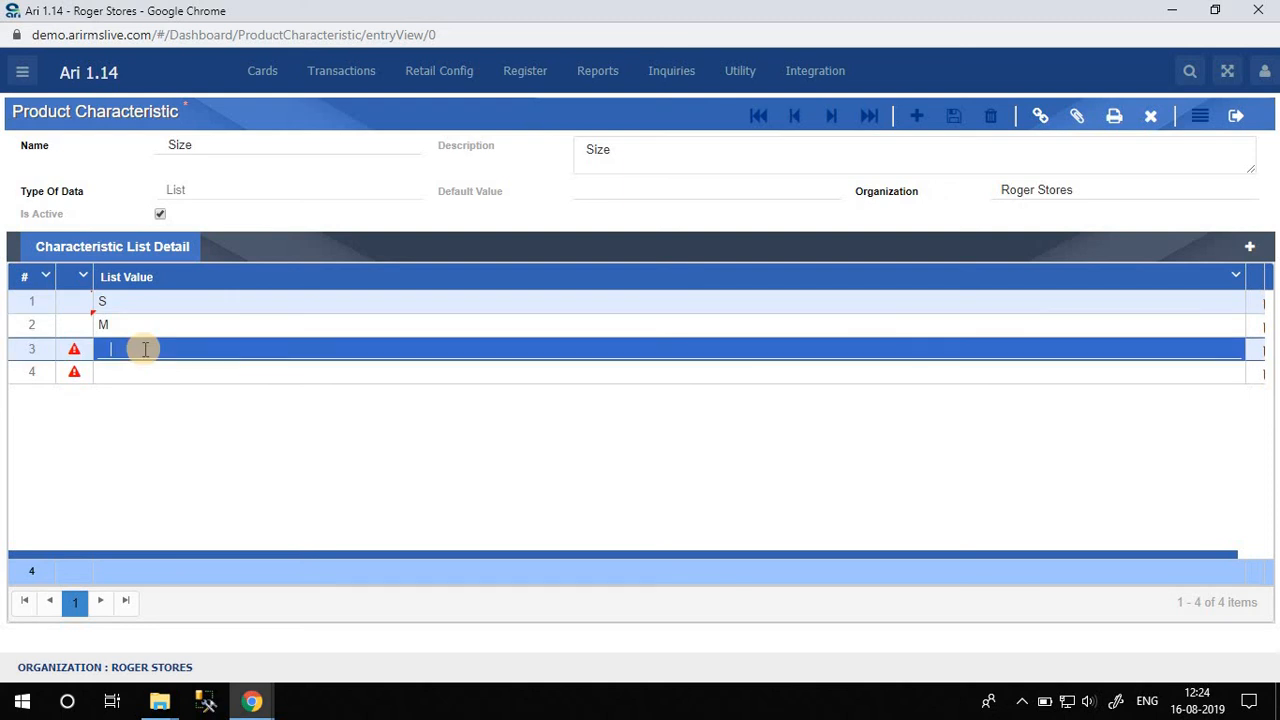
pyautogui.write('L')
pyautogui.click(143, 371)
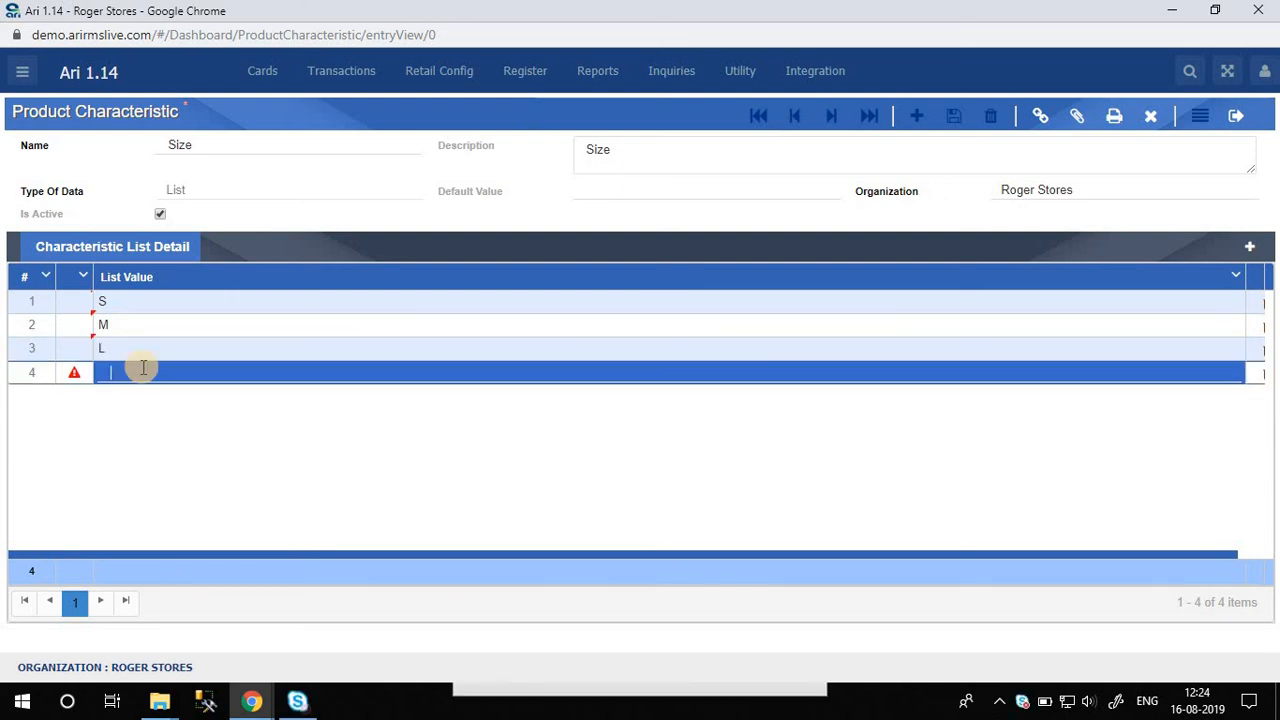
pyautogui.write('X')
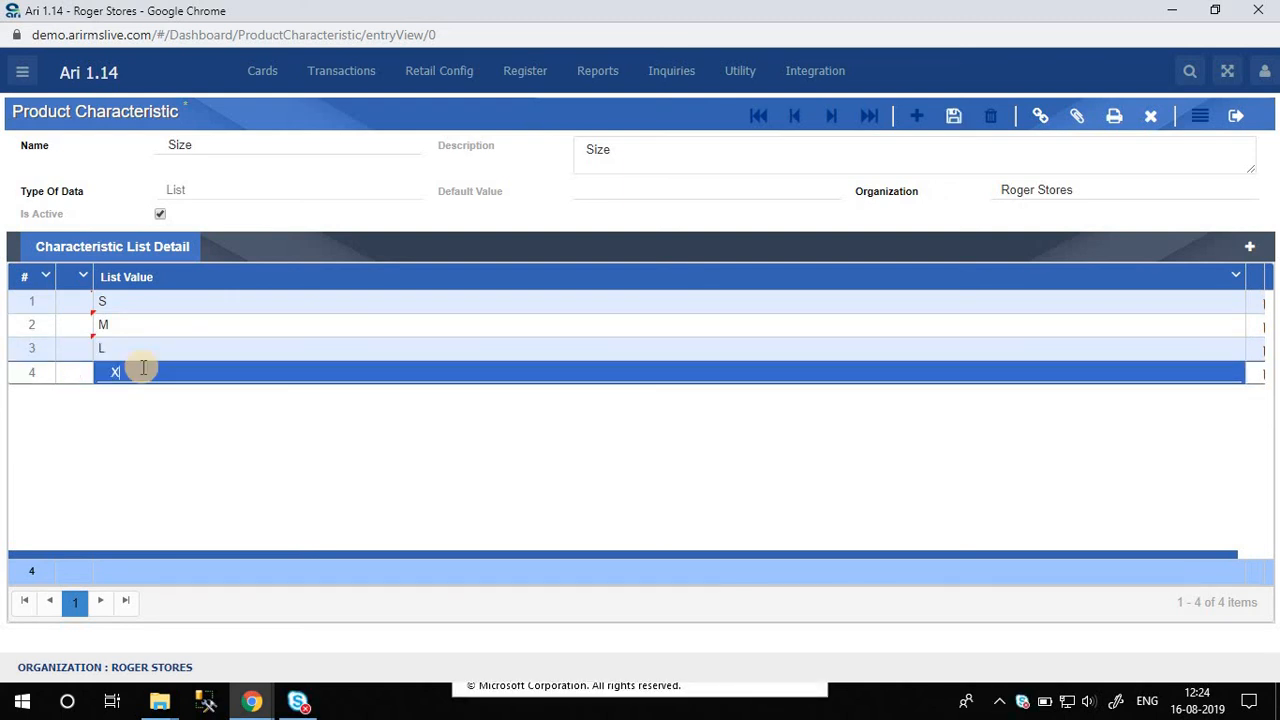
pyautogui.write('L')
pyautogui.click(246, 420)
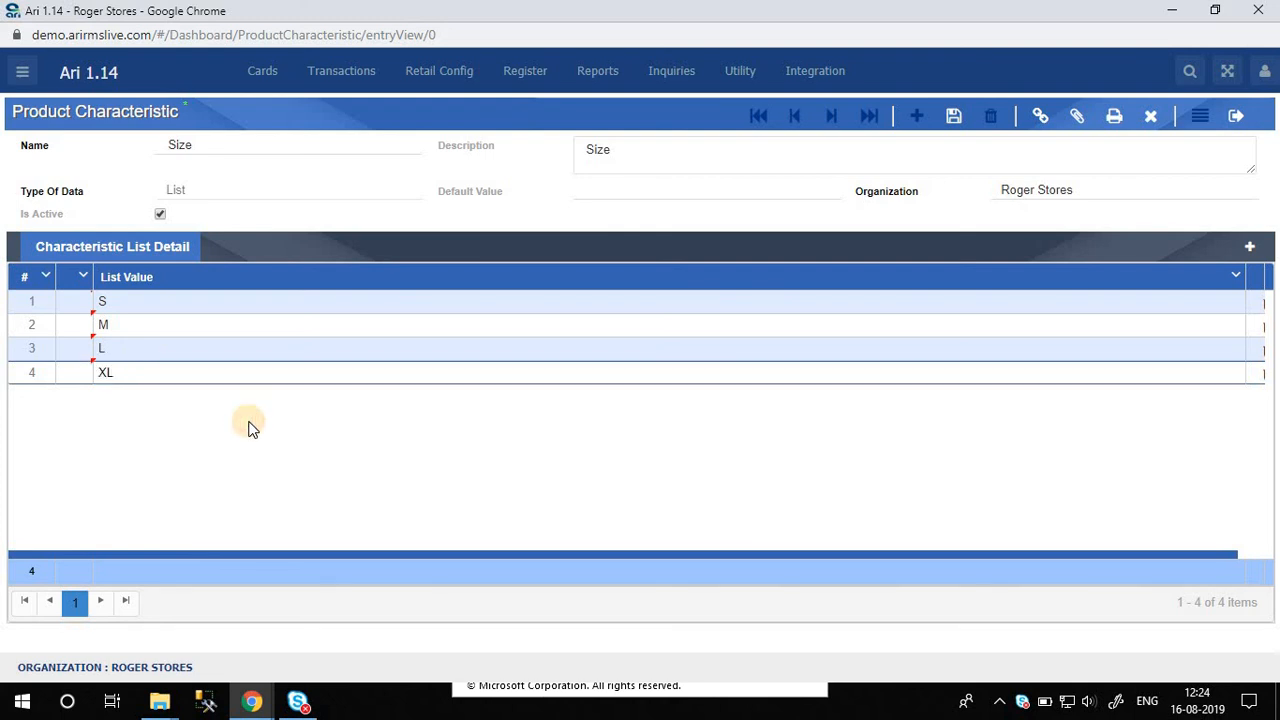
pyautogui.click(949, 115)
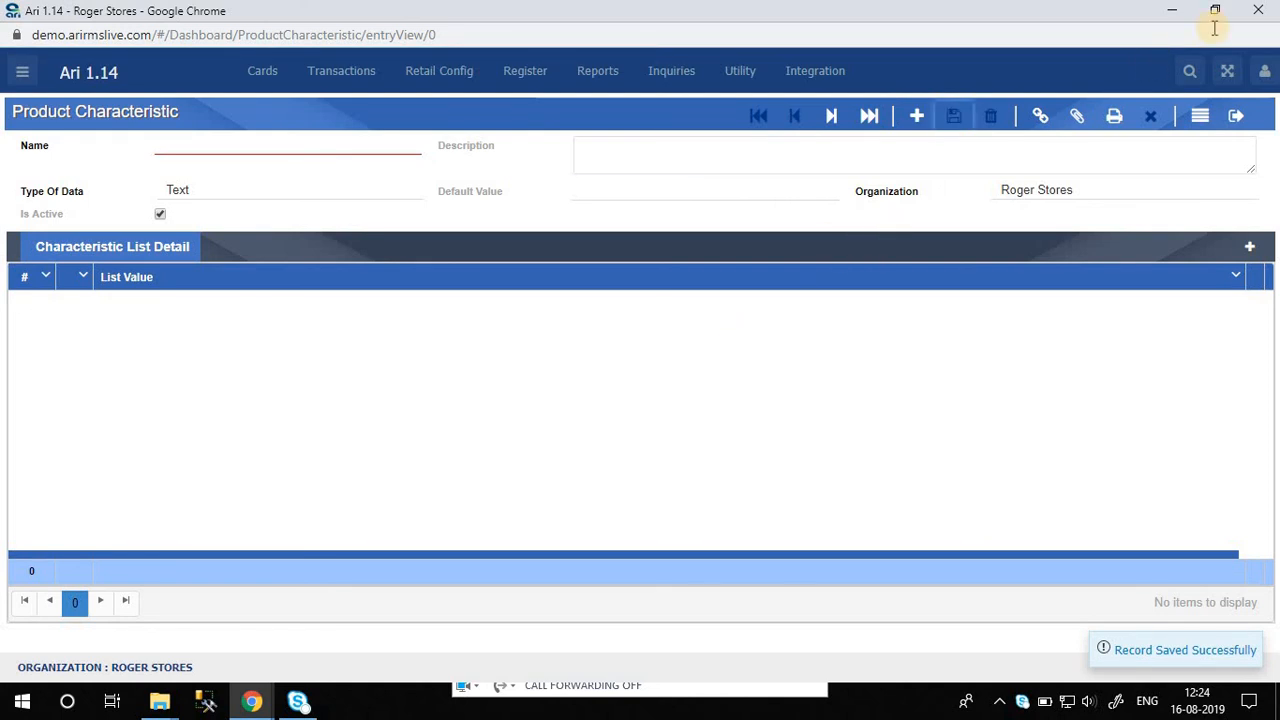
# - Return to the generic product, refresh the characteristic choices, and assign Clothing Brands and Size in two rows
pyautogui.click(1258, 14)
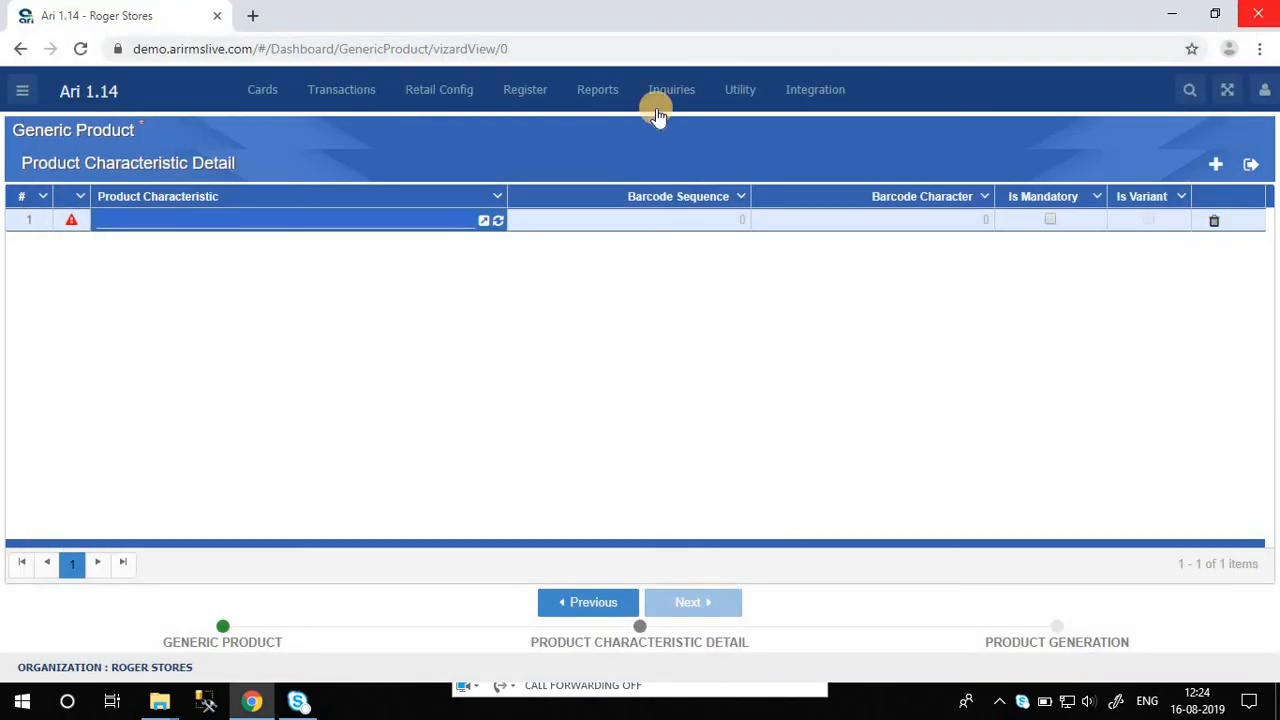
pyautogui.click(498, 220)
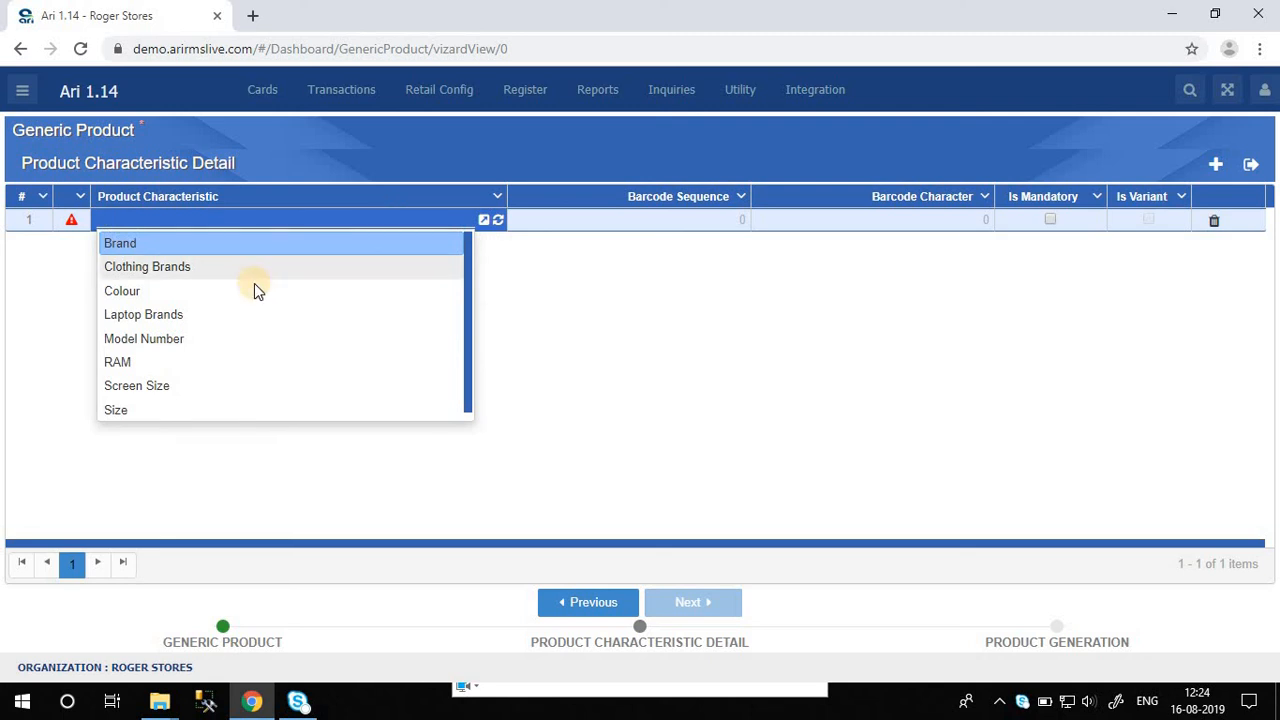
pyautogui.click(178, 272)
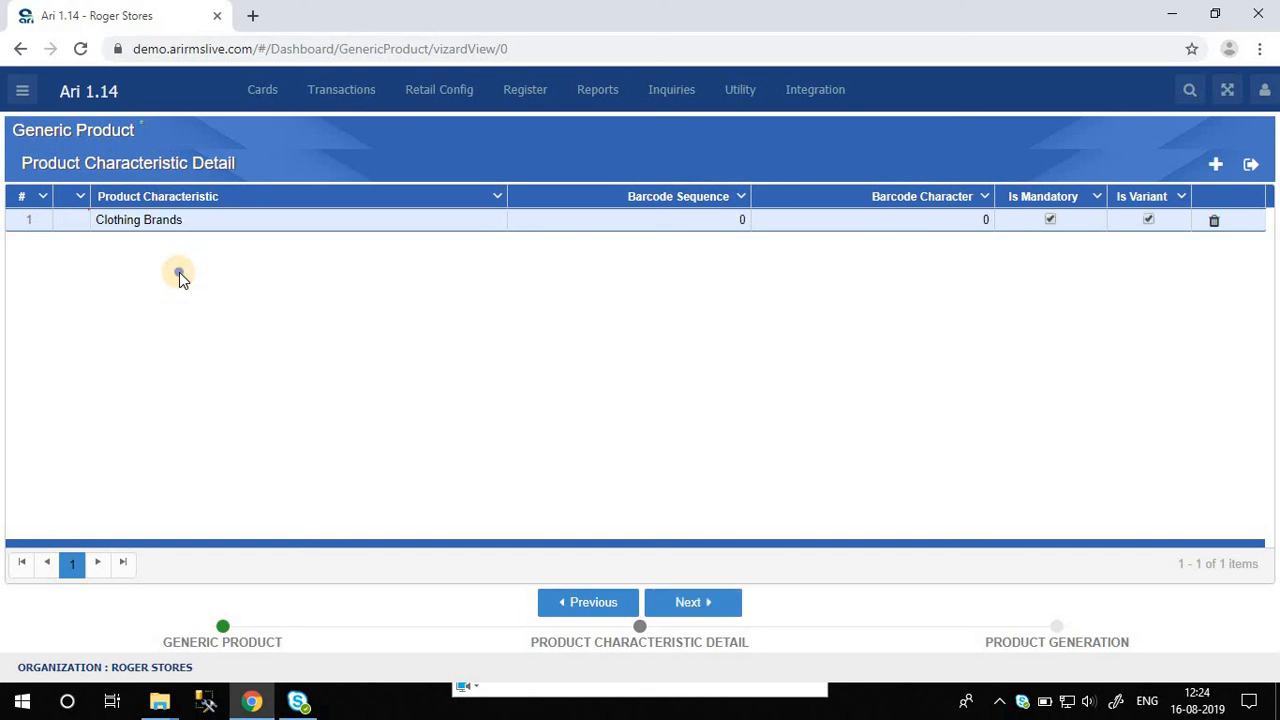
pyautogui.rightClick(180, 272)
pyautogui.click(196, 283)
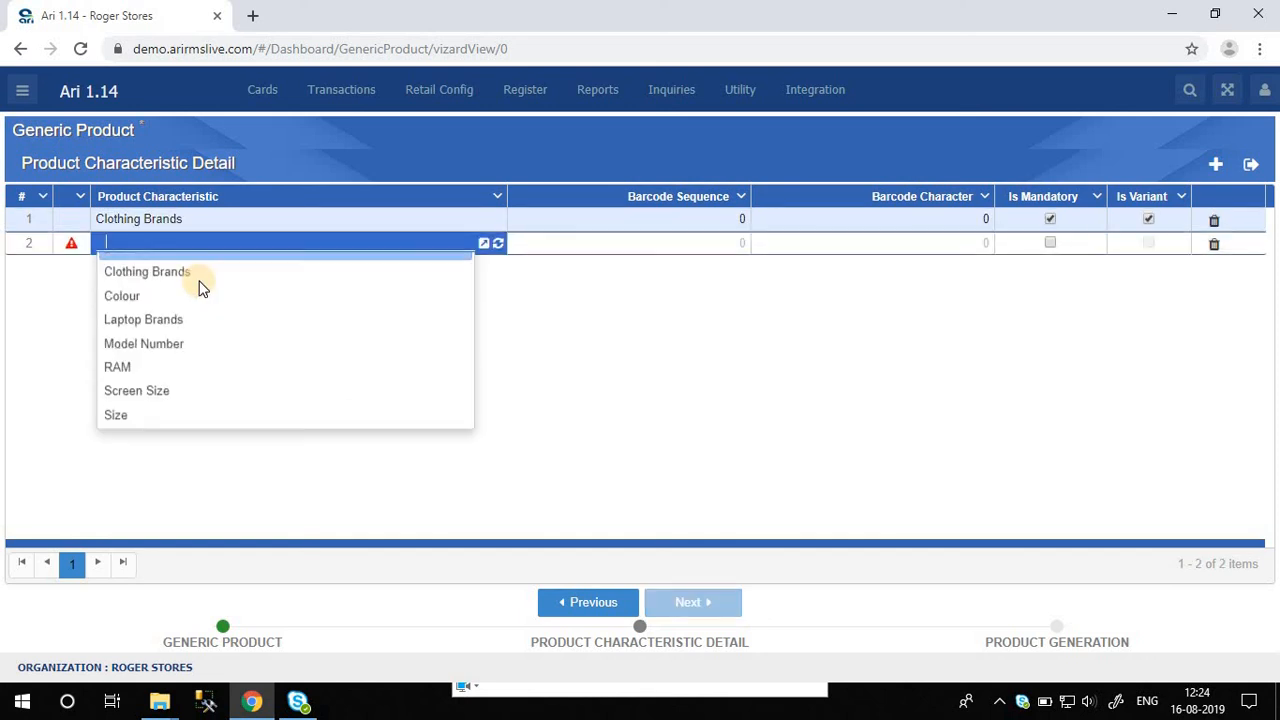
pyautogui.click(123, 434)
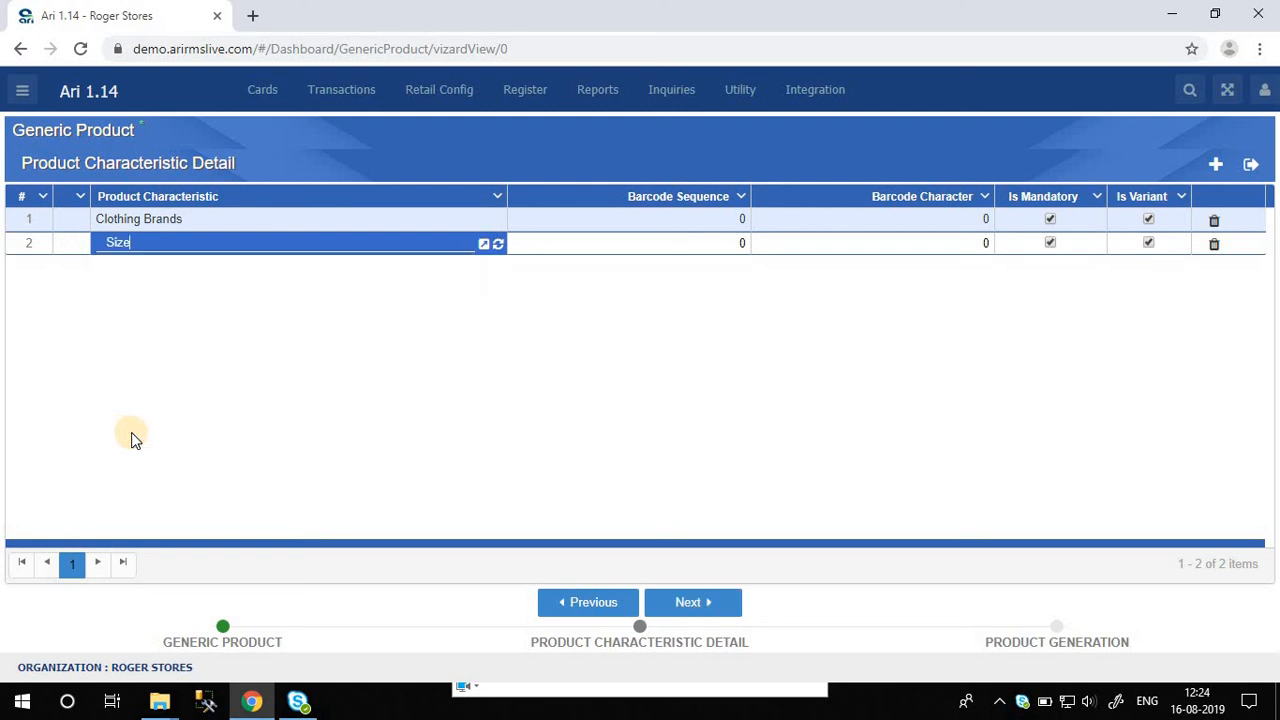
pyautogui.click(500, 380)
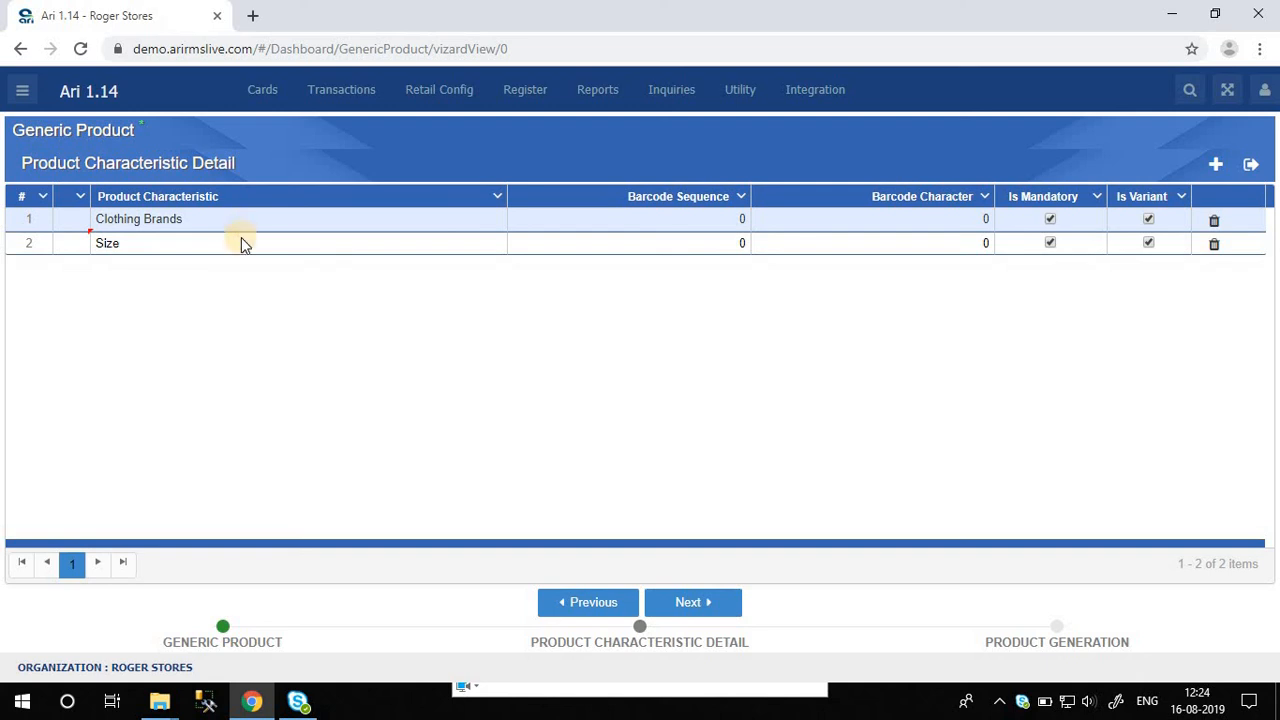
# - Advance to the Product Generation stage and select all the T-Shirt variants
pyautogui.click(703, 605)
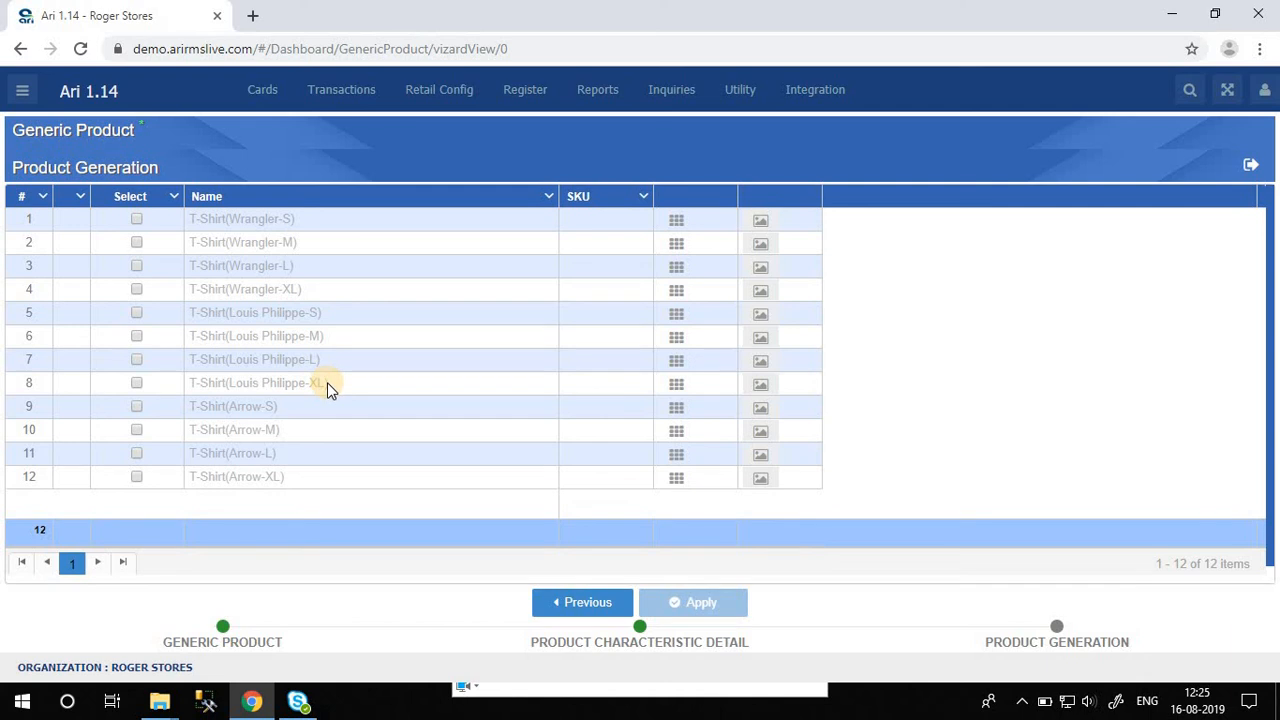
pyautogui.click(138, 218)
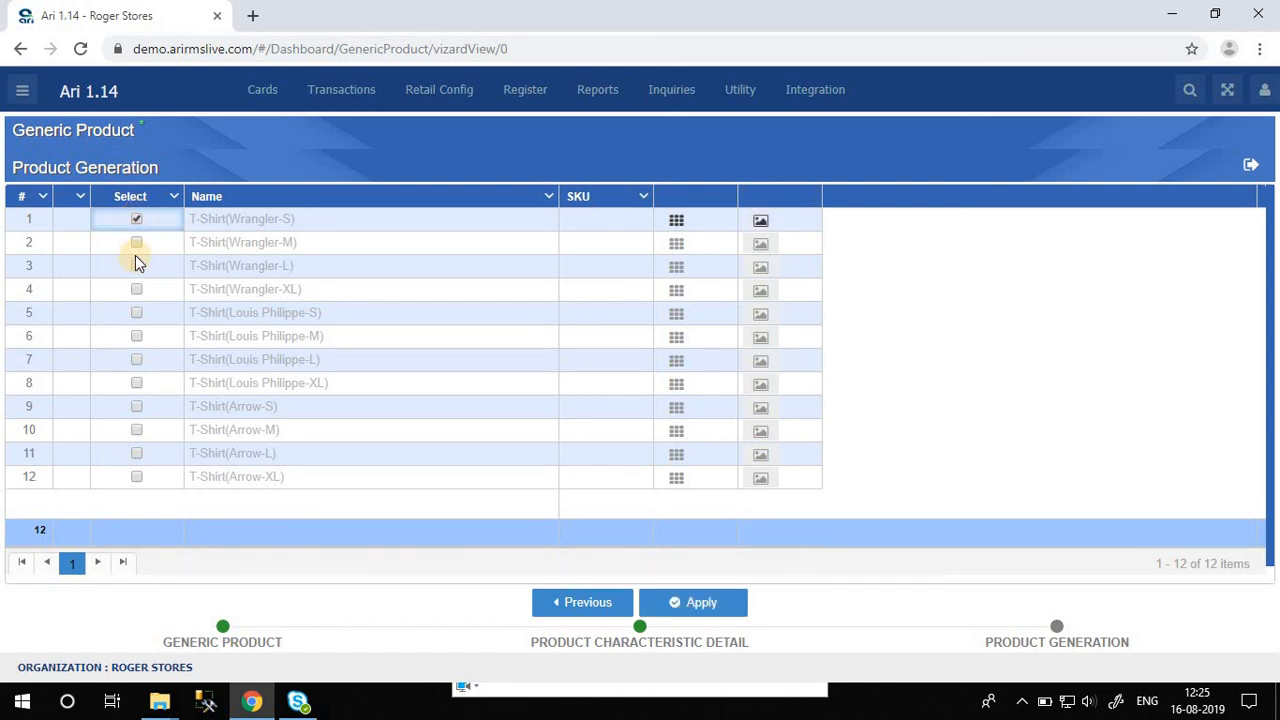
pyautogui.click(136, 243)
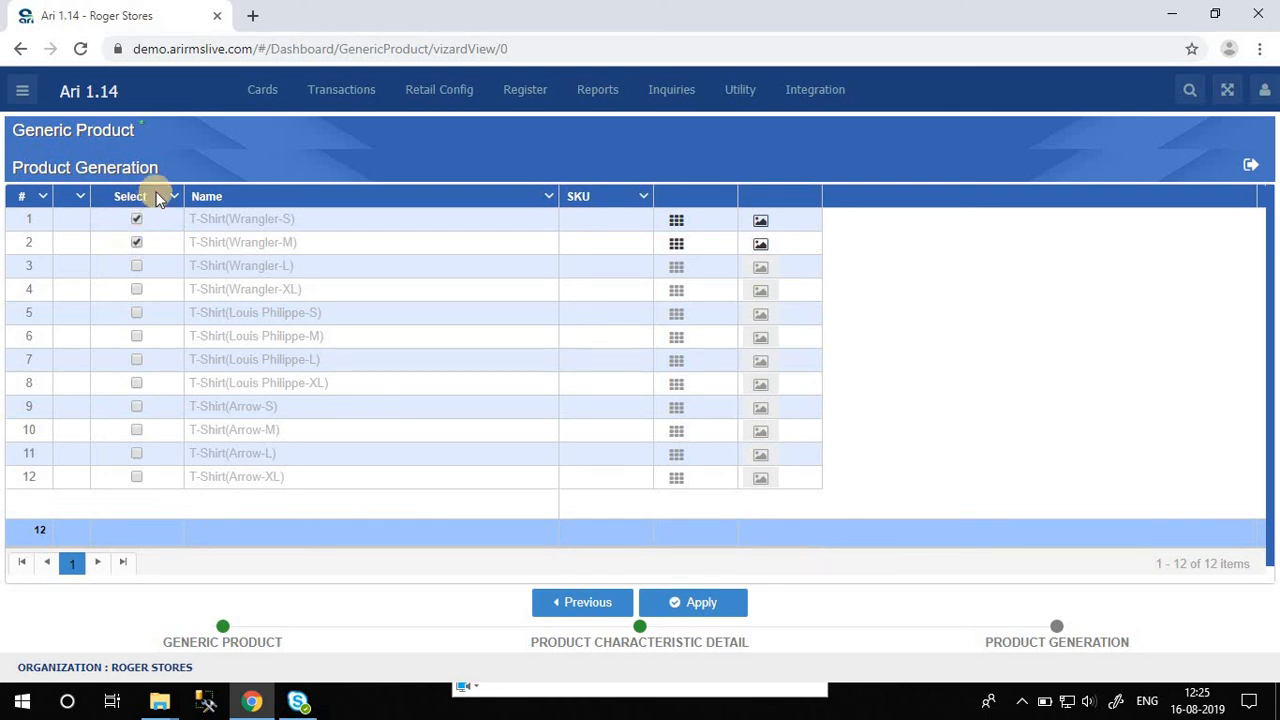
pyautogui.click(147, 192)
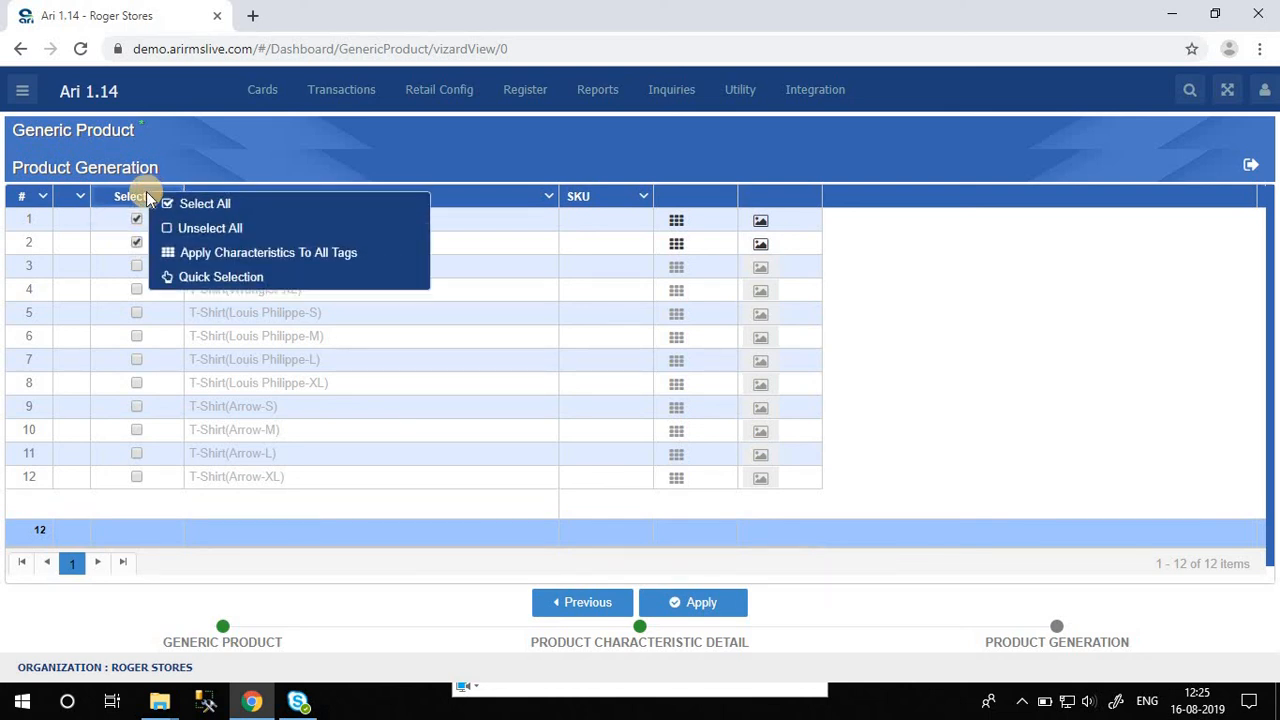
pyautogui.click(177, 204)
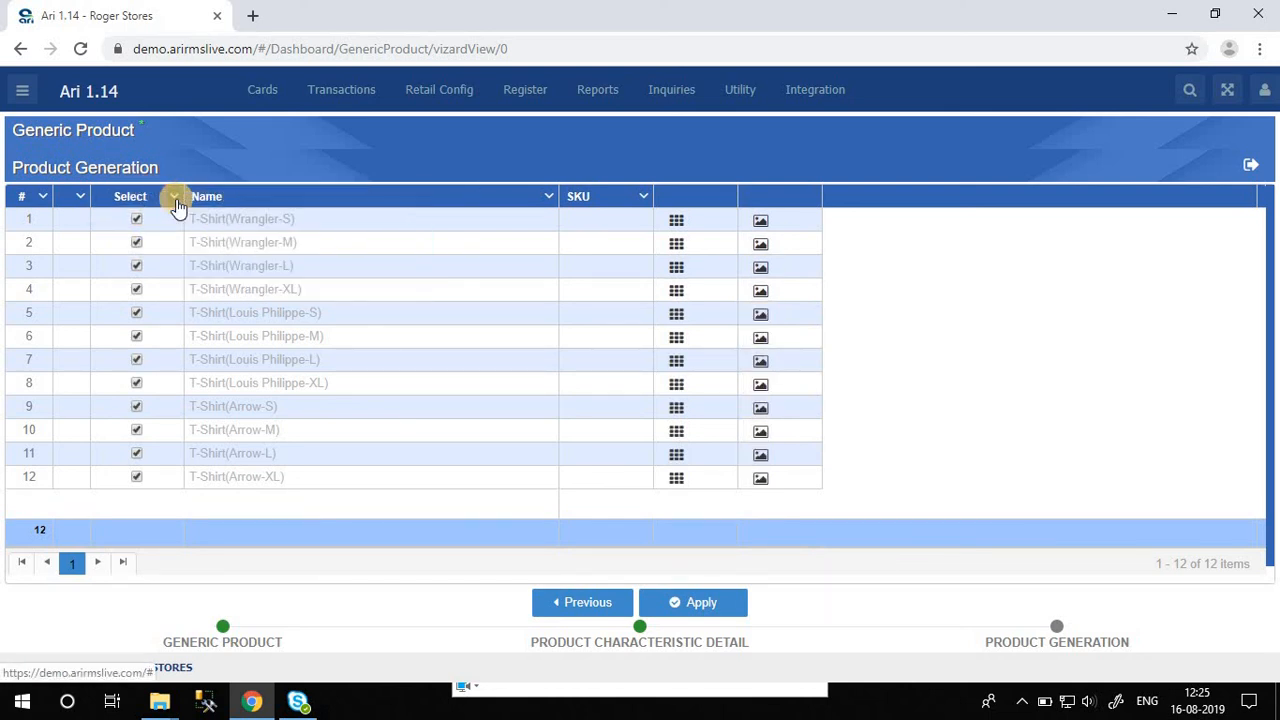
# - Open the images of the T-Shirt(Wrangler-S) variant and remove the plain dark grey default image
pyautogui.click(759, 224)
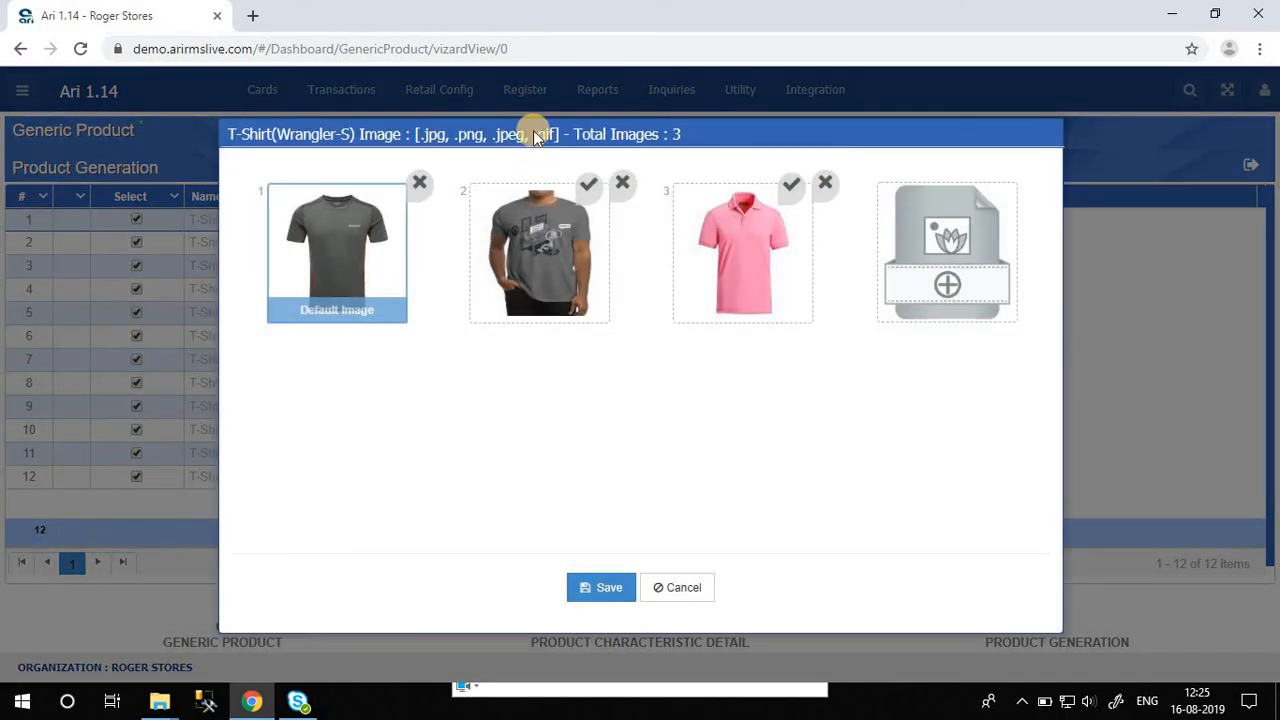
pyautogui.moveTo(533, 134); pyautogui.dragTo(737, 112)
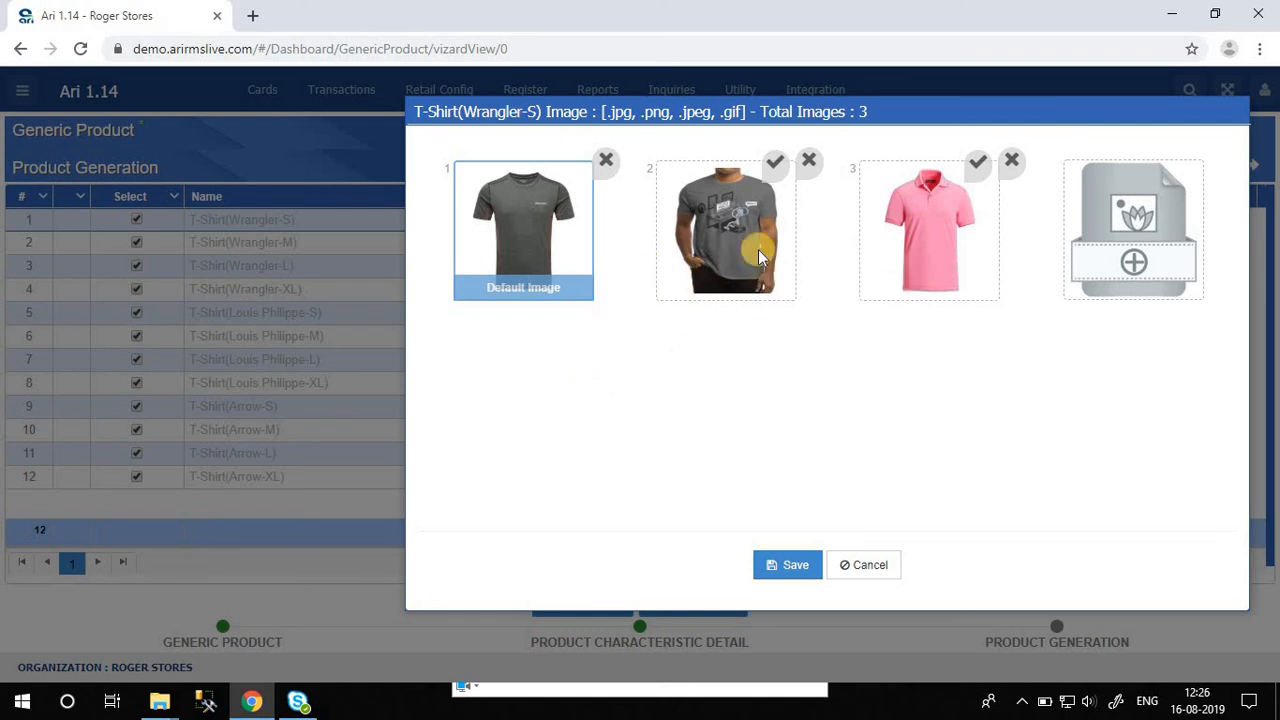
pyautogui.click(606, 160)
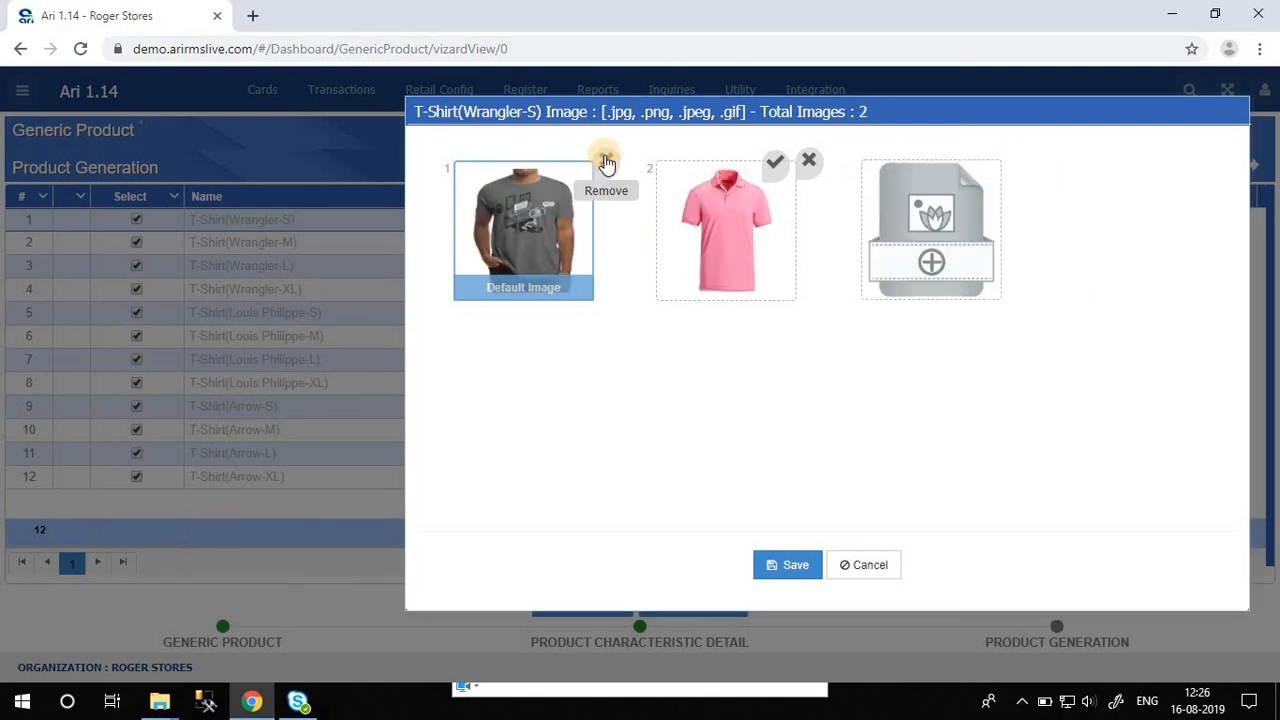
# - Add the blazer picture 0a22071e-9994-4c12-bc20-f35a0094e22e.png from the desktop's Images folder to the variant's images
pyautogui.click(942, 230)
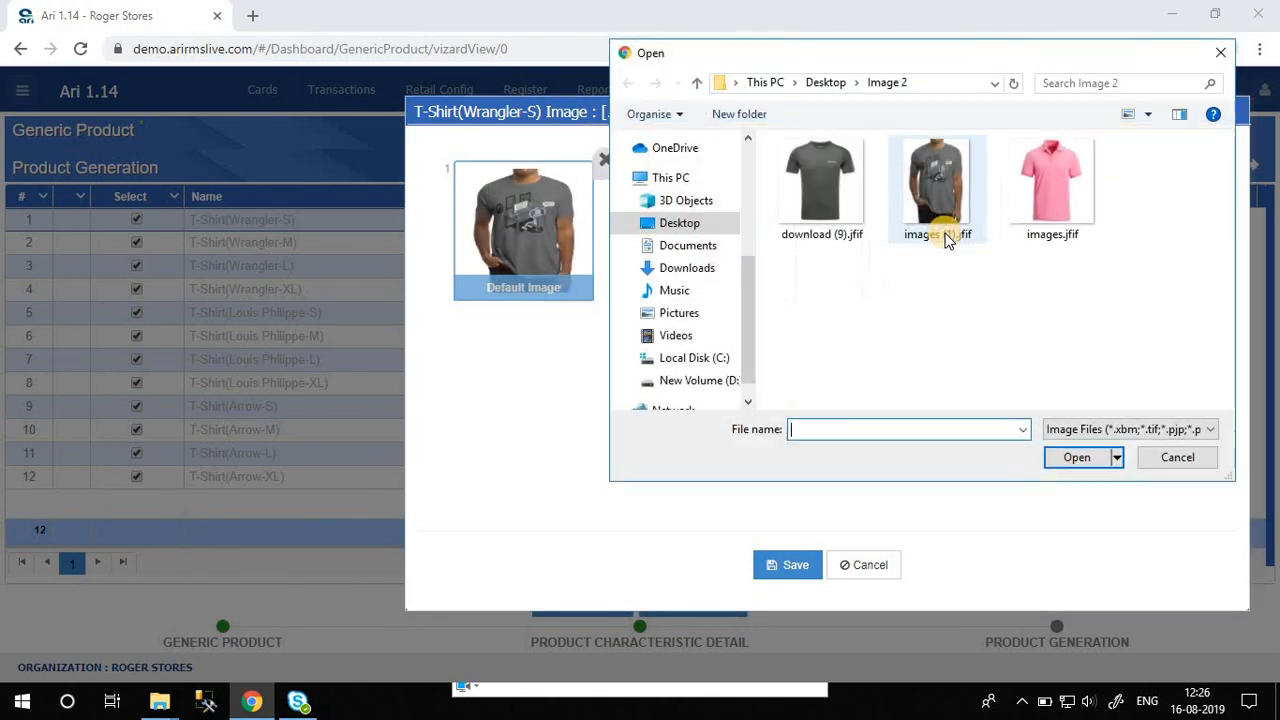
pyautogui.click(825, 82)
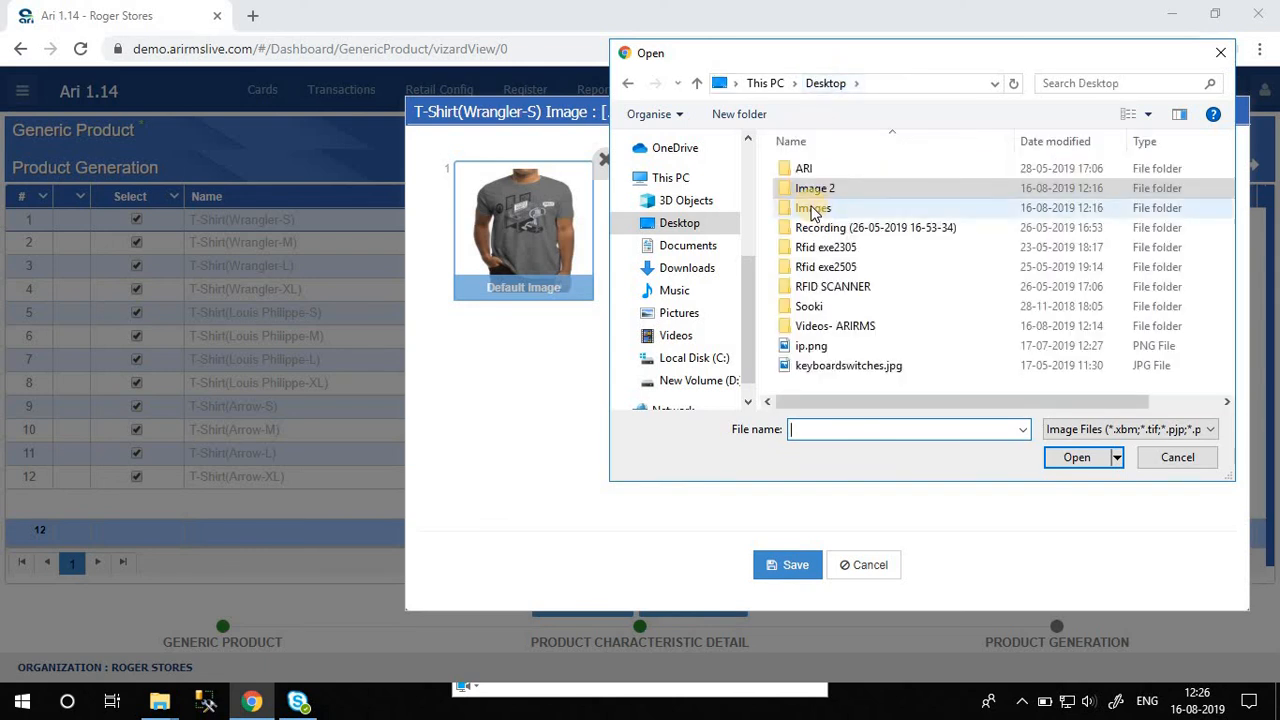
pyautogui.doubleClick(822, 209)
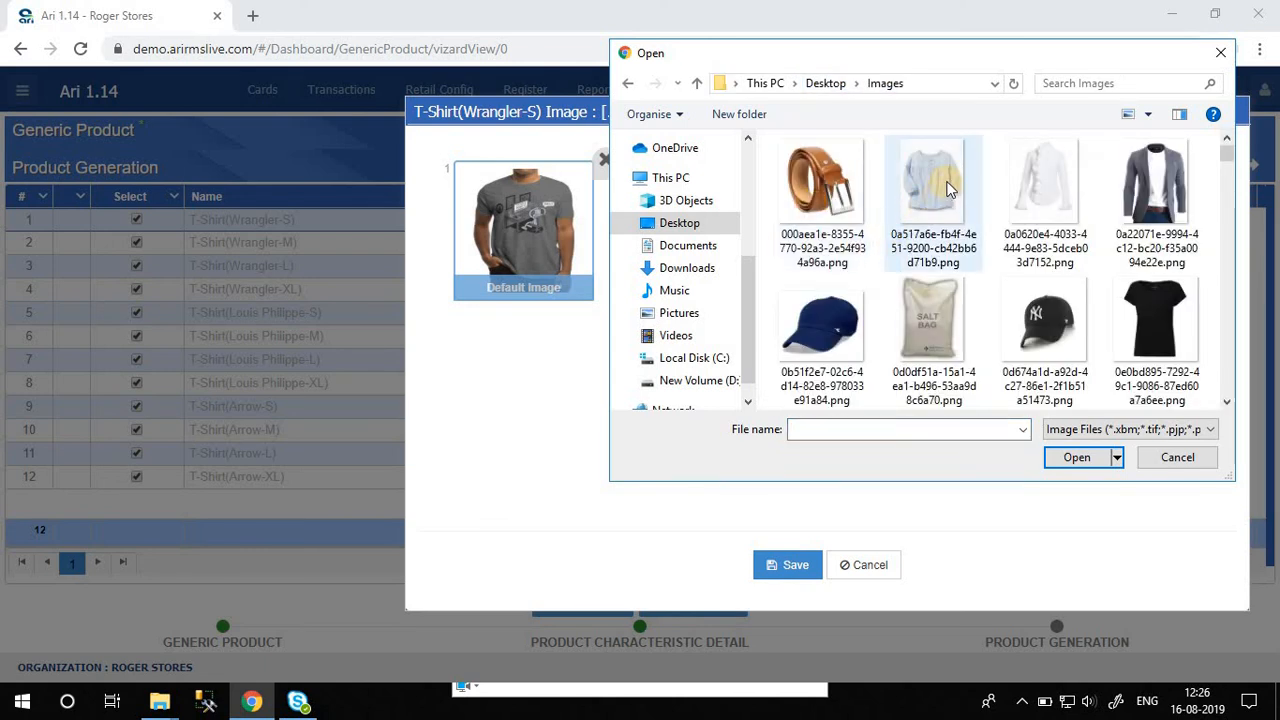
pyautogui.click(1154, 188)
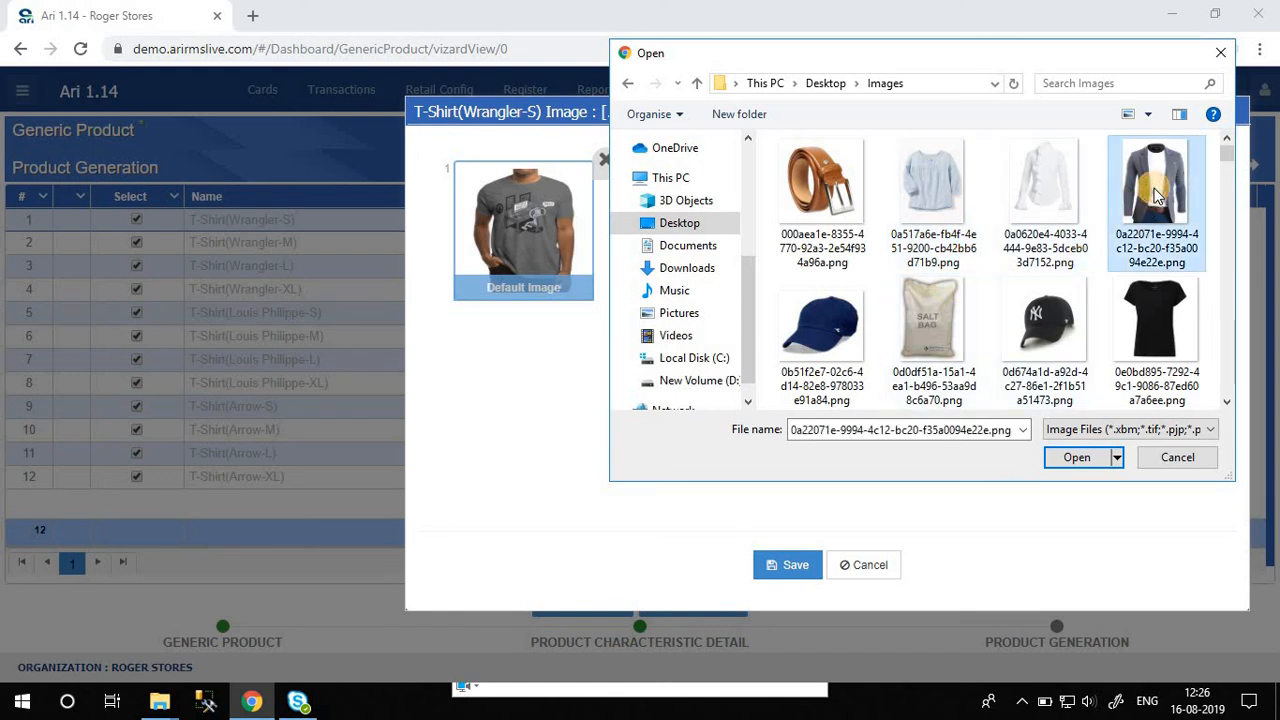
pyautogui.click(1077, 458)
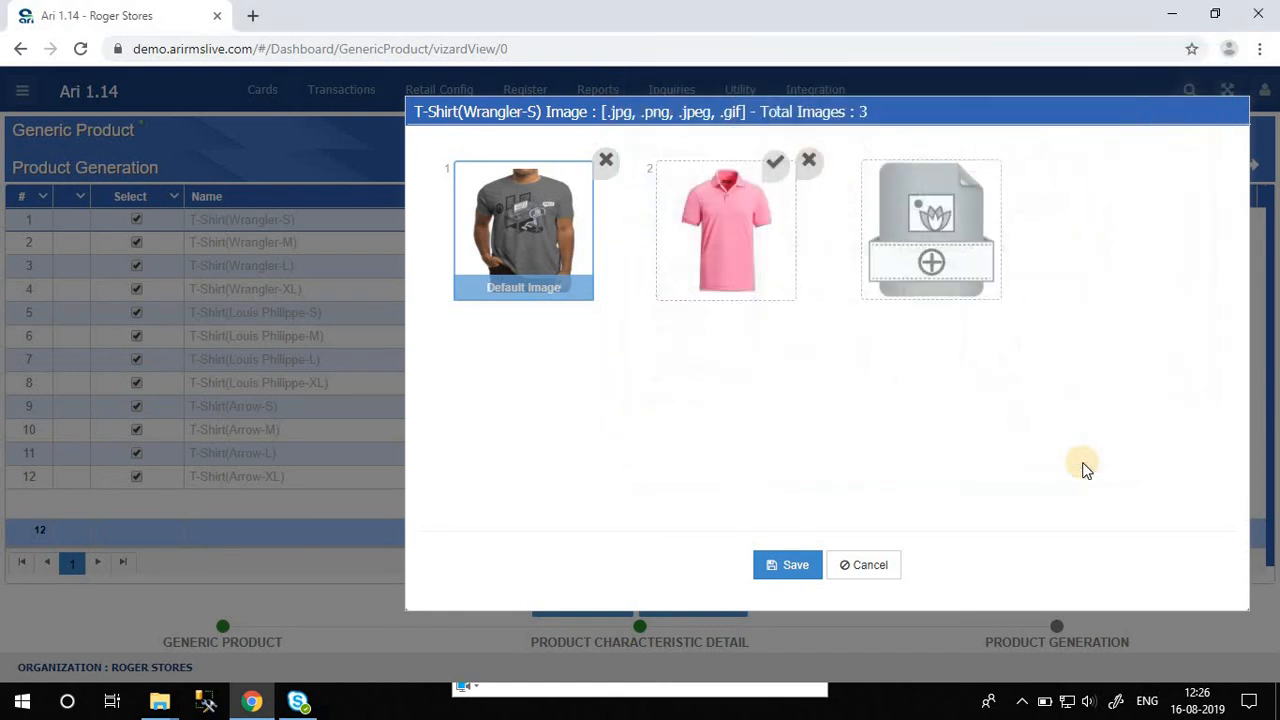
# - Save the T-Shirt(Wrangler-S) images and apply the generation of the selected products
pyautogui.click(778, 567)
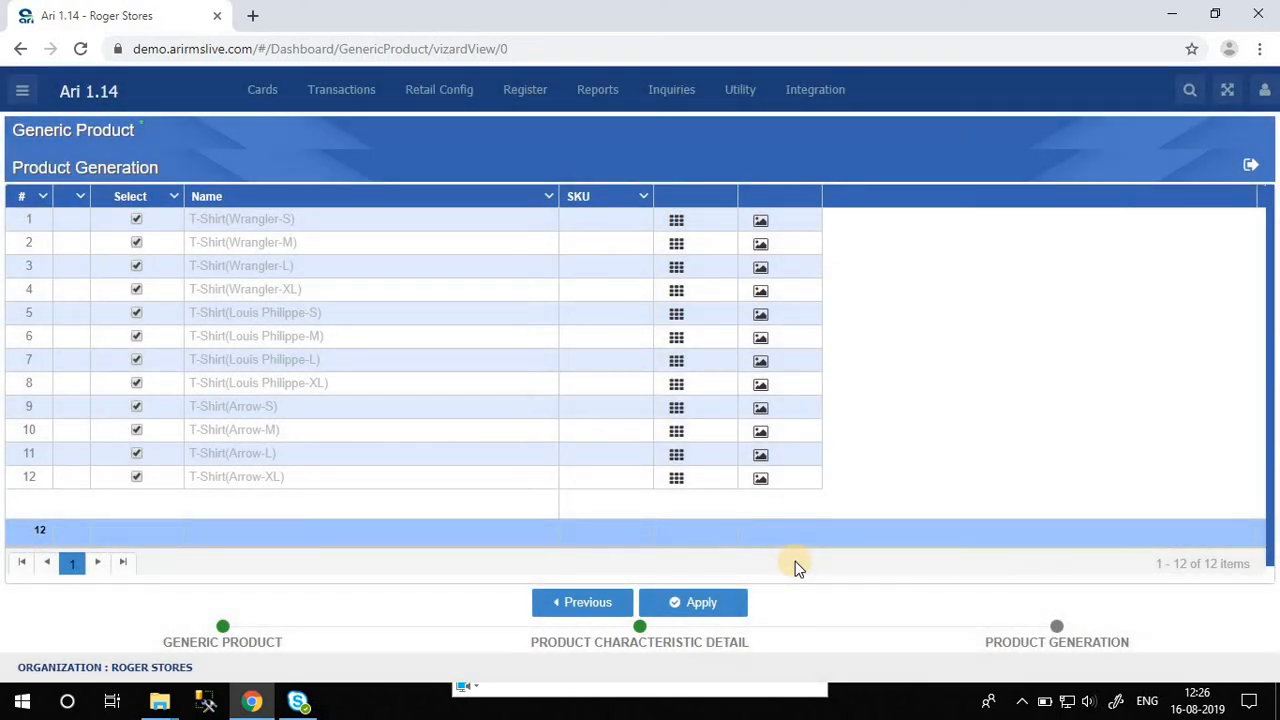
pyautogui.click(698, 603)
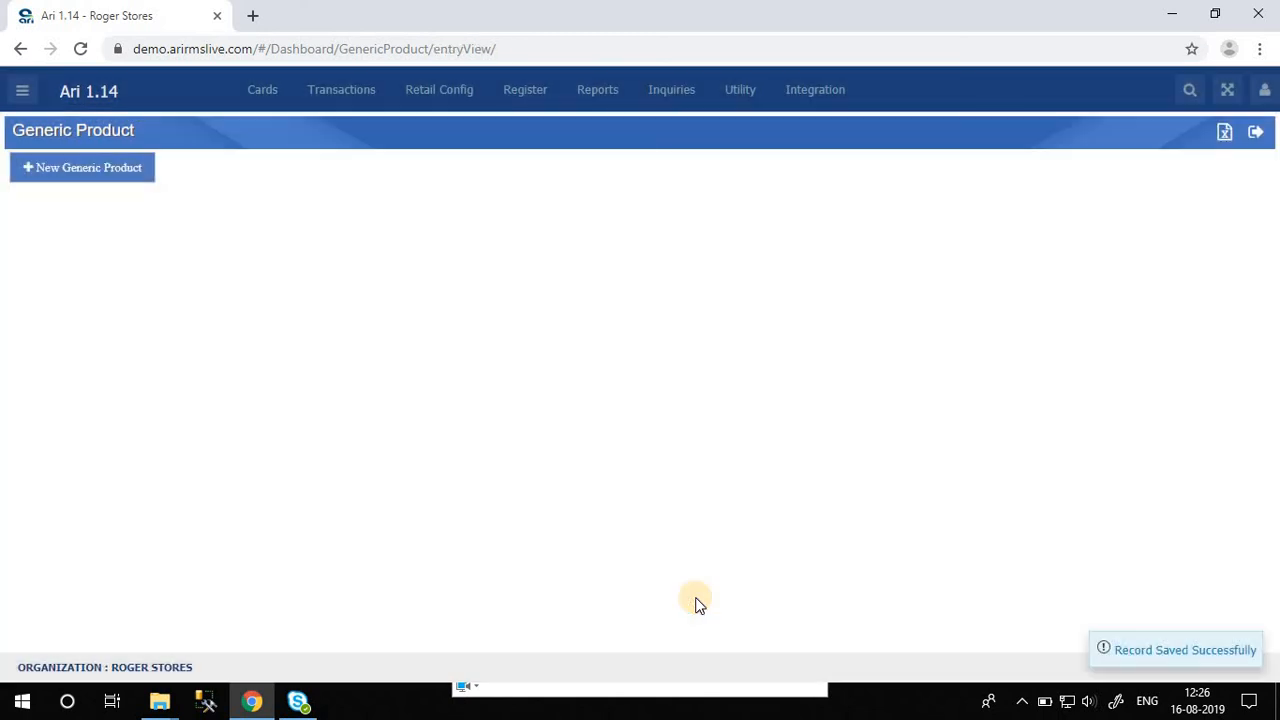